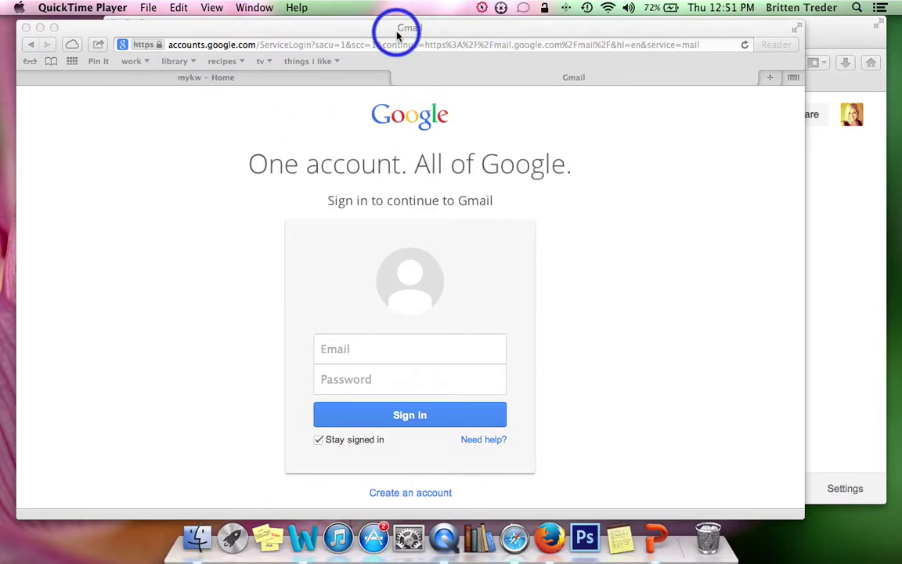
Step: Sign in to the Keller Williams work Gmail account with its email address and saved password
drag(397, 34, 424, 35)
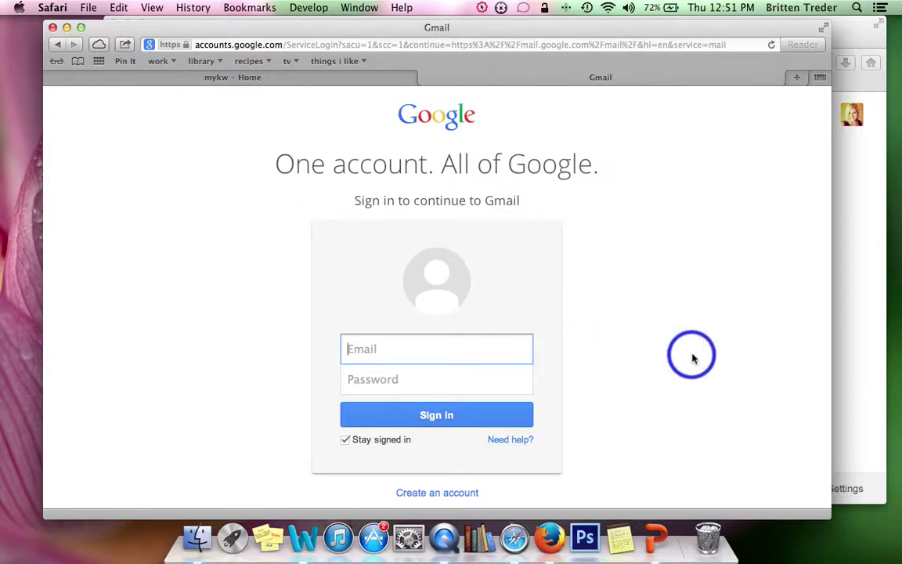
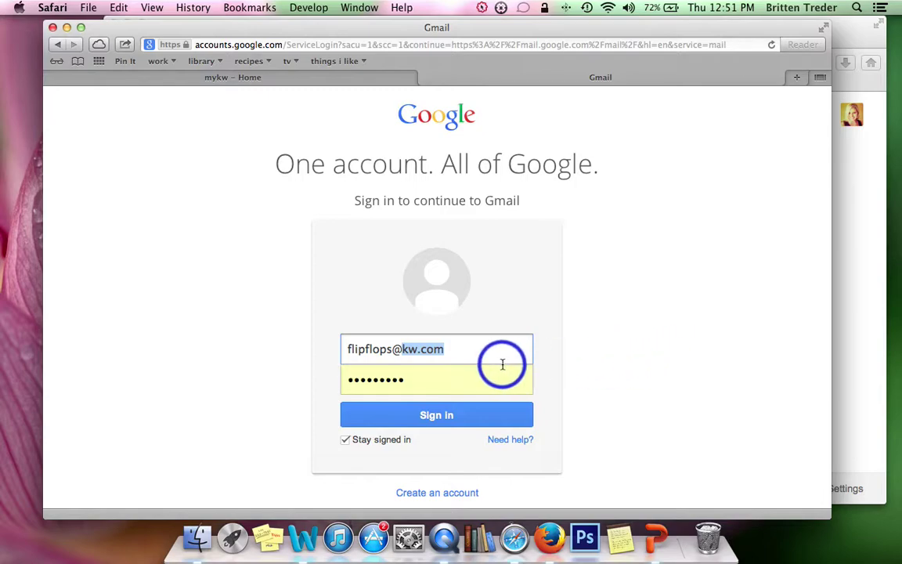
click(436, 352)
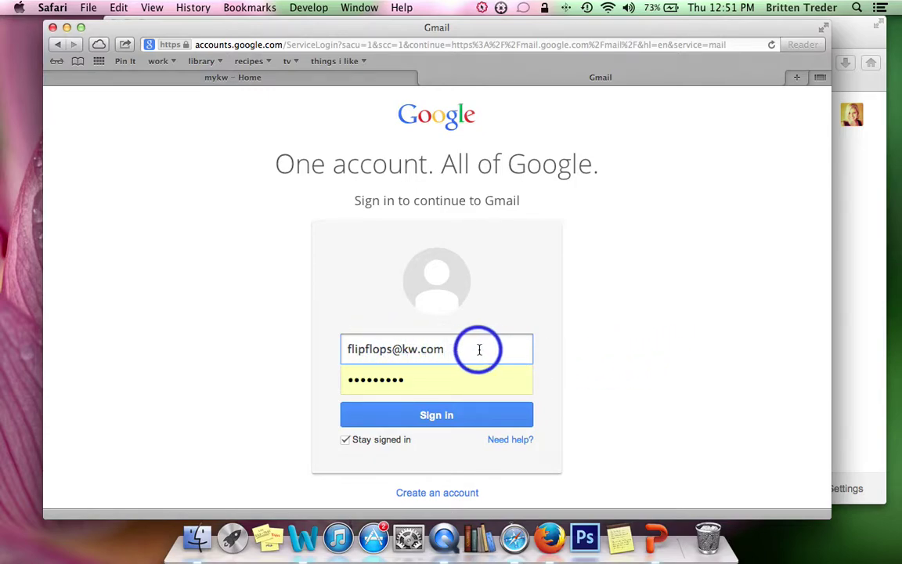
click(520, 381)
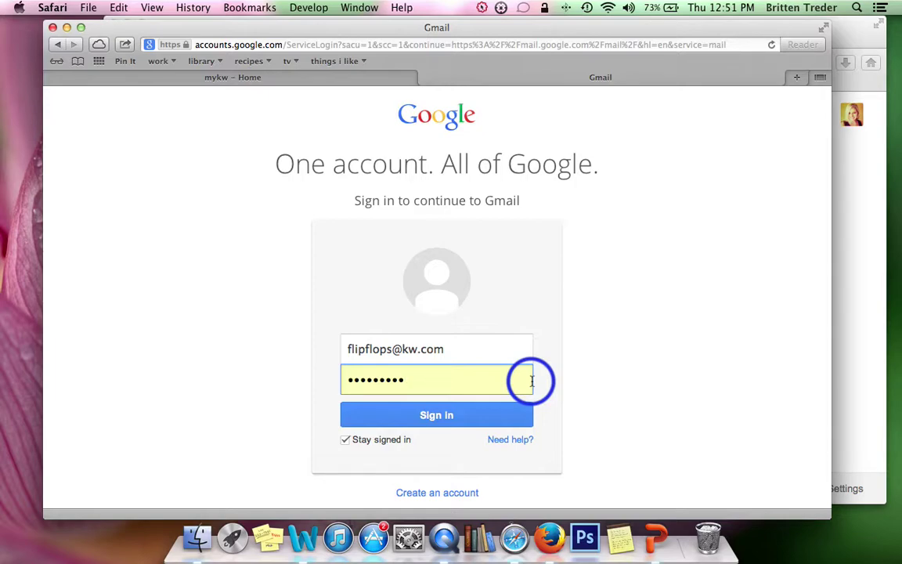
click(443, 416)
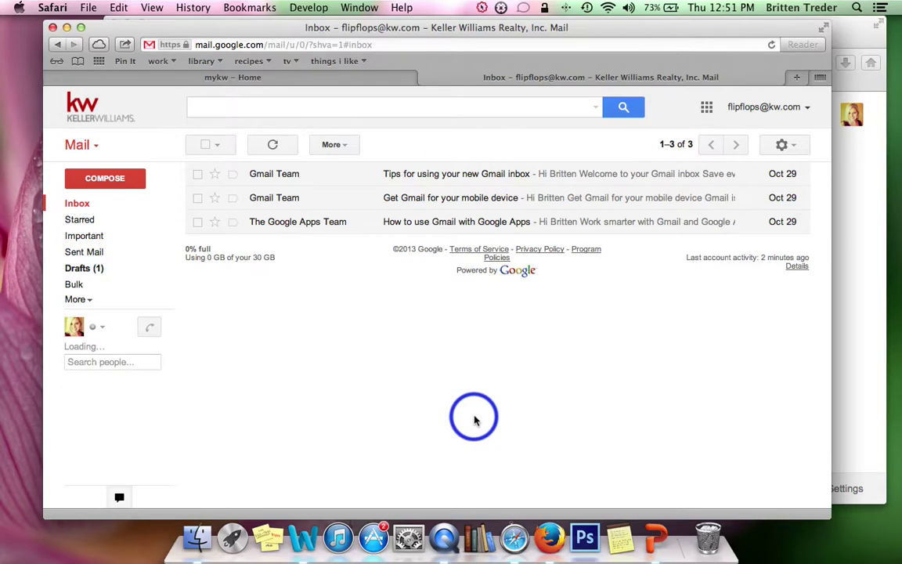
drag(436, 38, 429, 33)
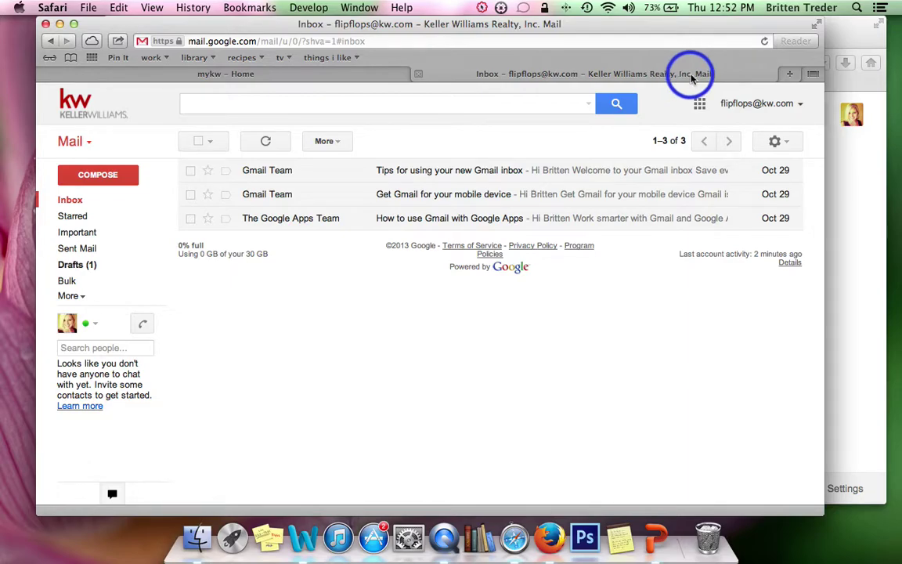
Step: Load gmail in the Firefox window to show the personal inbox and its account menu
click(842, 36)
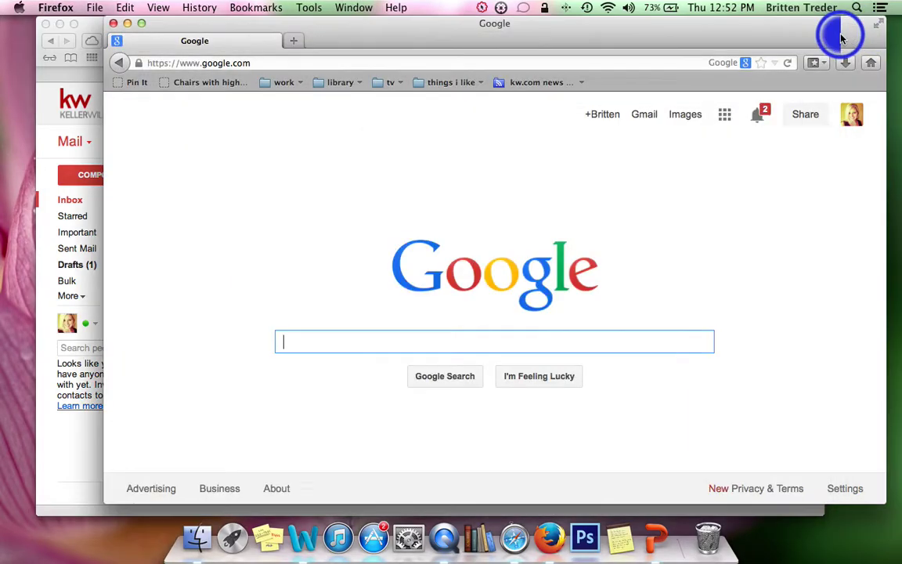
click(252, 61)
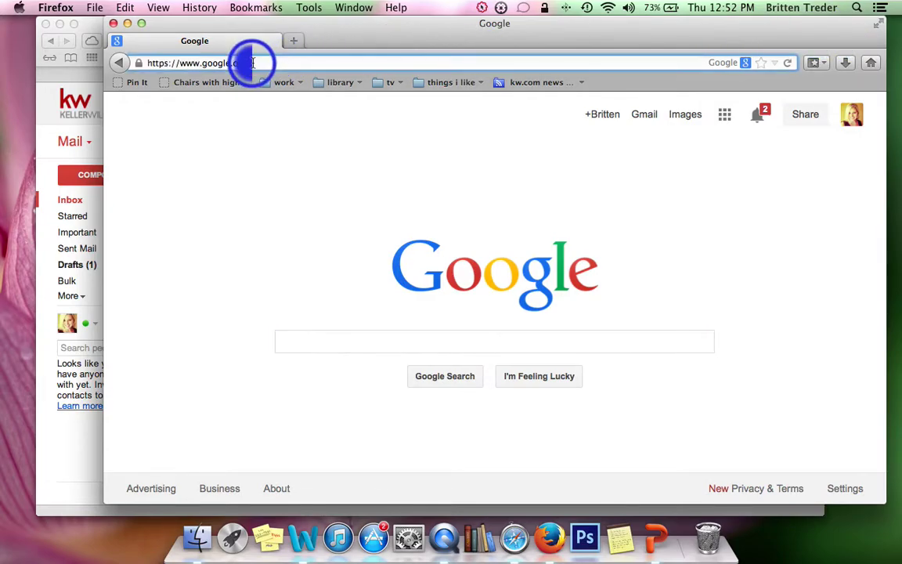
text(gm)
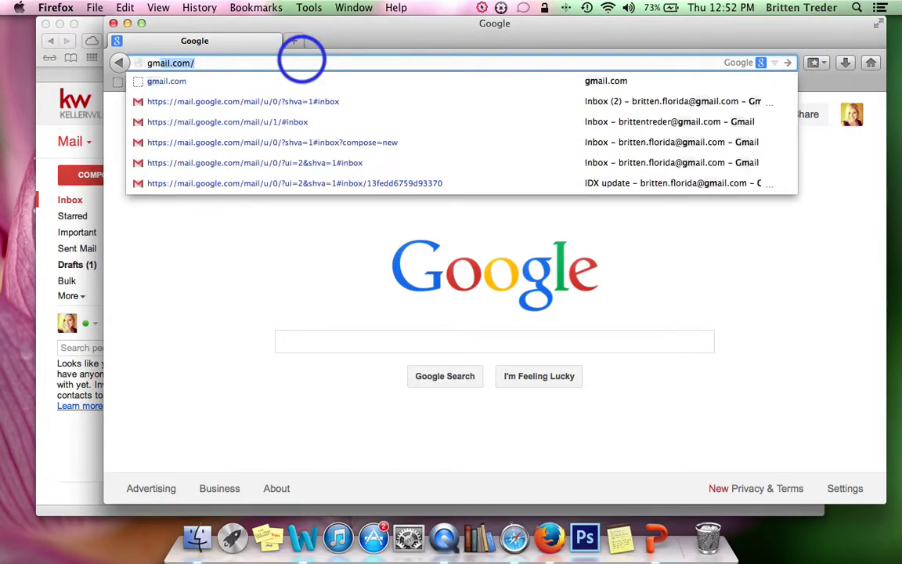
text(ail)
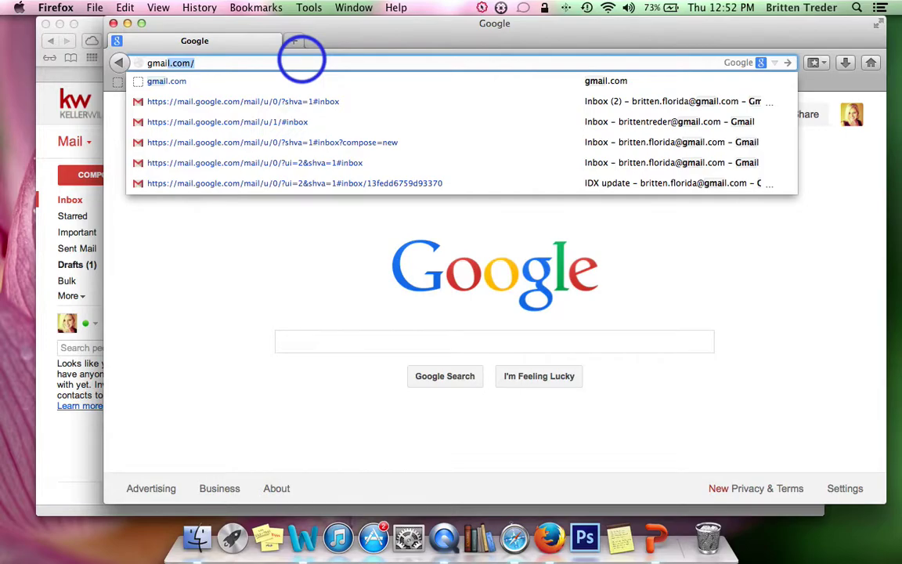
key(Return)
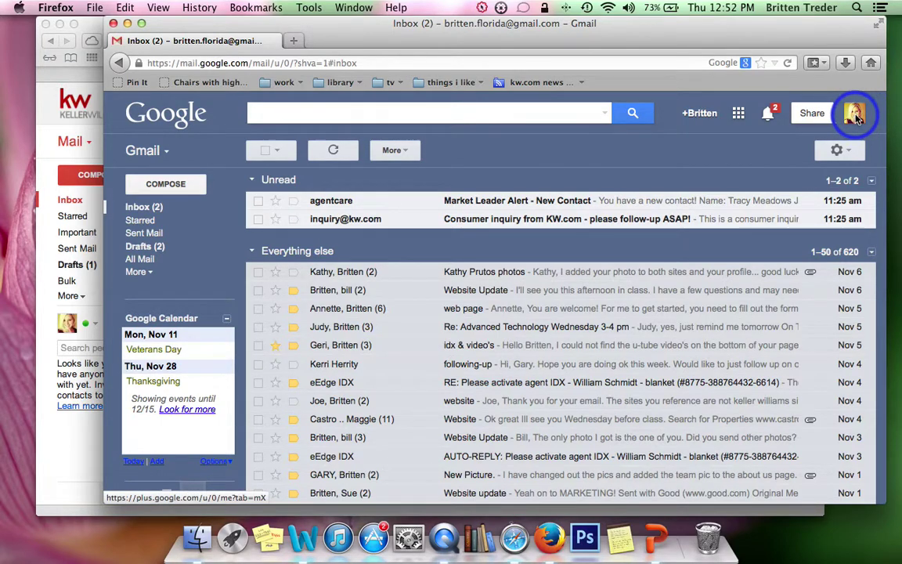
click(857, 117)
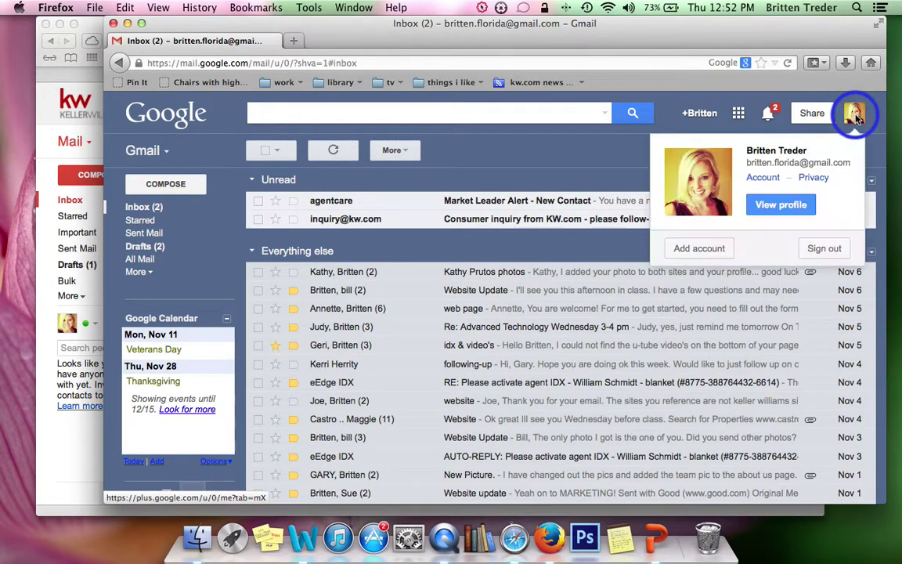
Step: Sign the work account in as an additional Firefox account, then switch back to the personal inbox
click(702, 252)
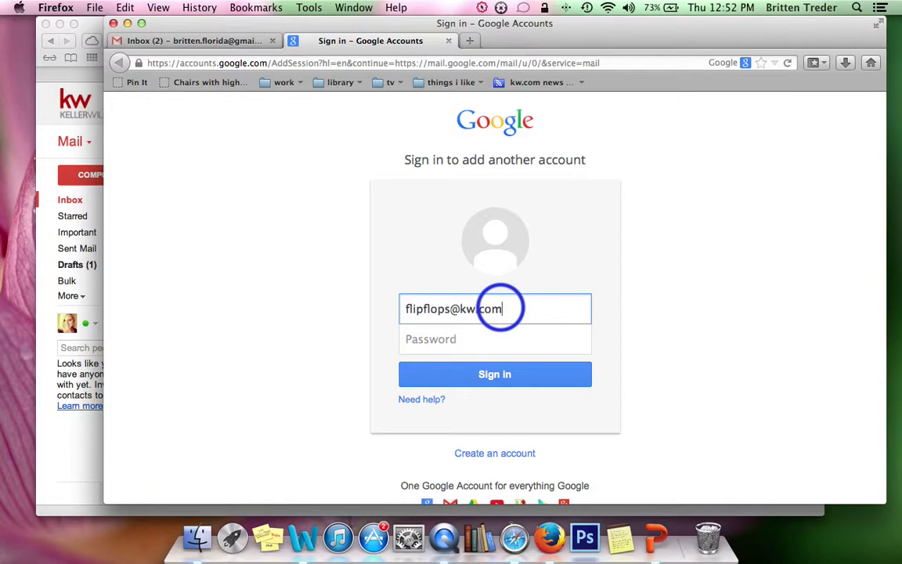
key(Tab)
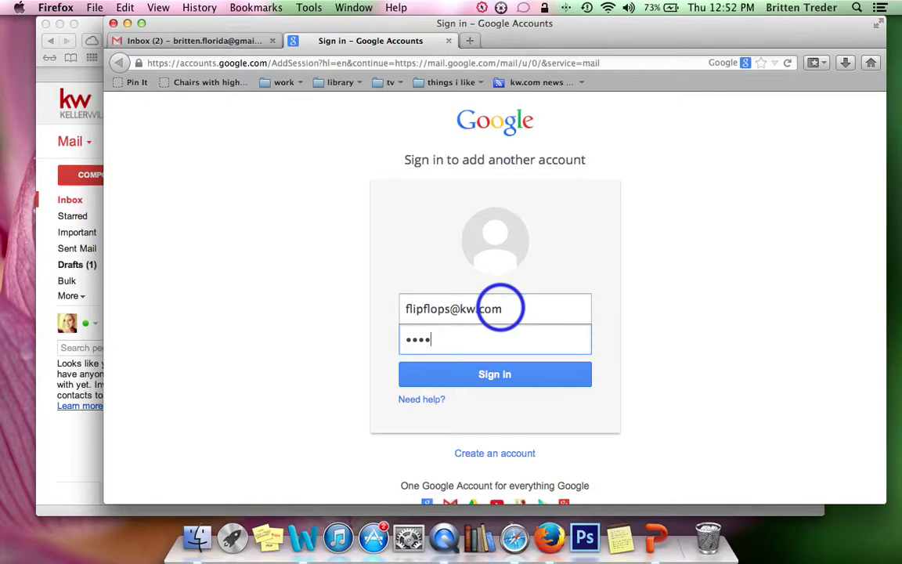
text(•••••••••)
key(Return)
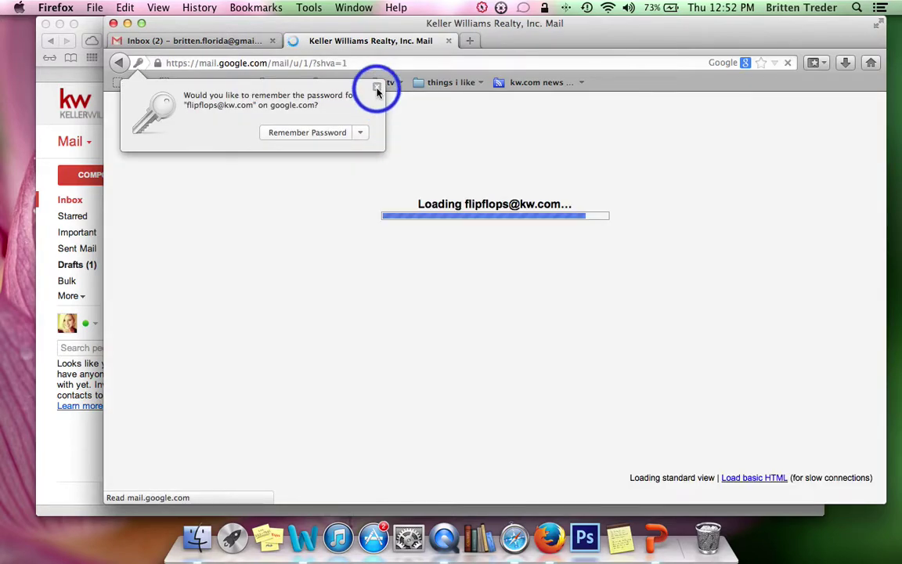
click(376, 87)
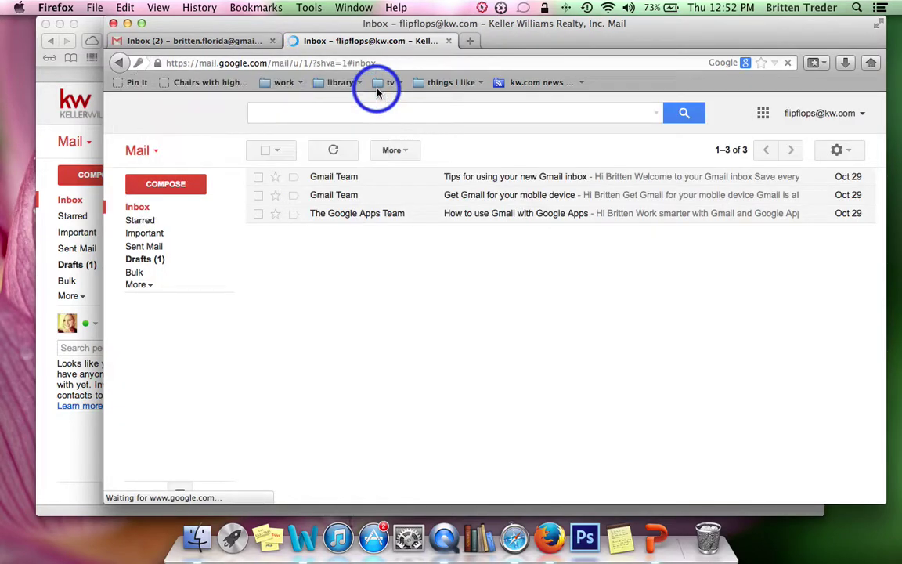
click(861, 114)
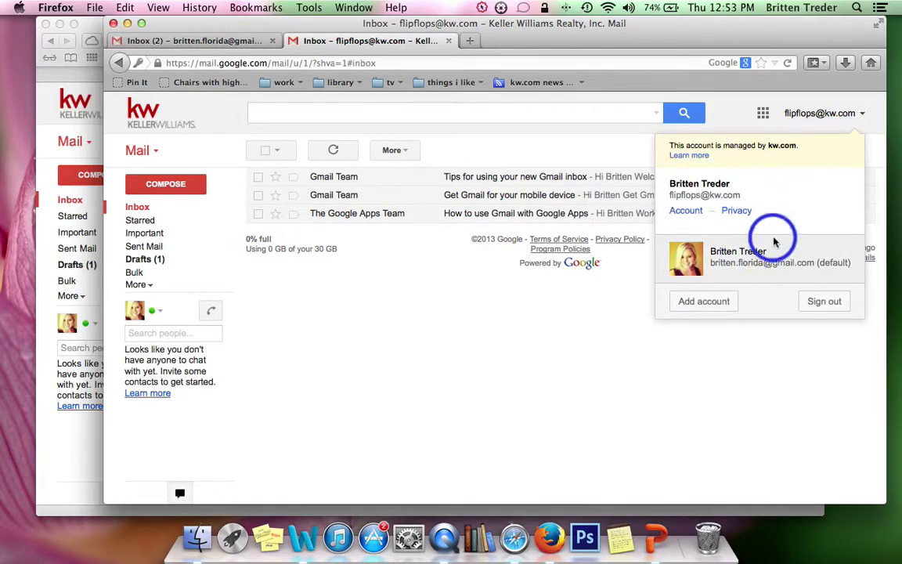
click(769, 262)
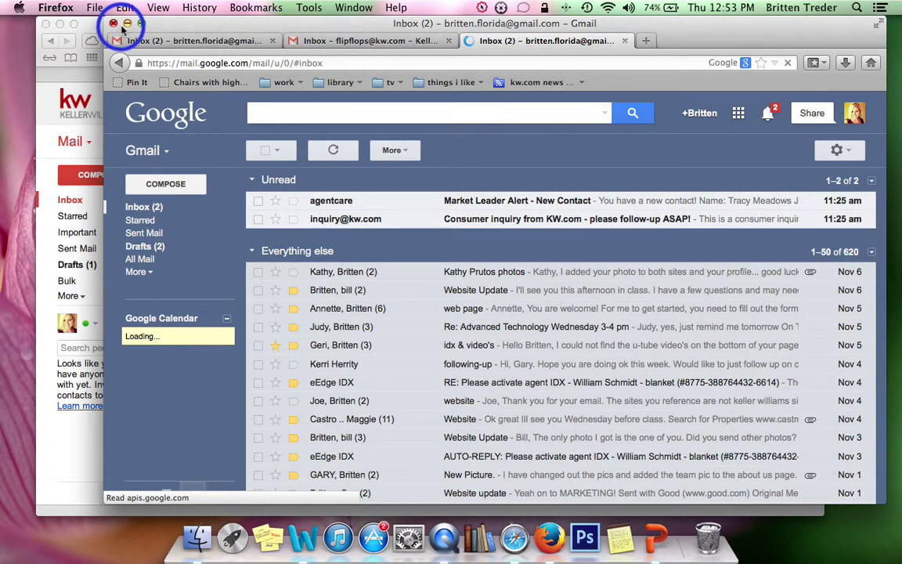
Step: Minimize the Firefox personal Gmail window so Safari's work inbox stays in front
click(127, 24)
click(312, 26)
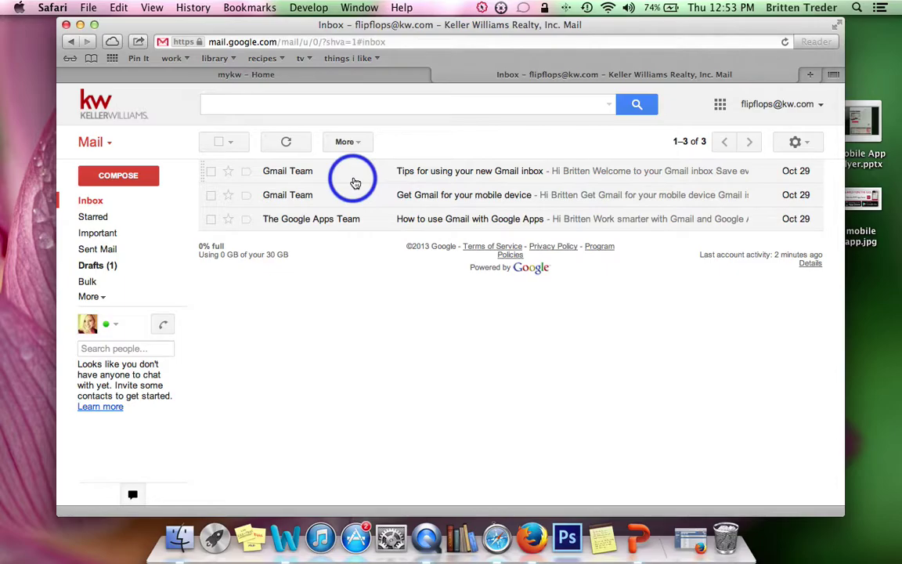
click(692, 542)
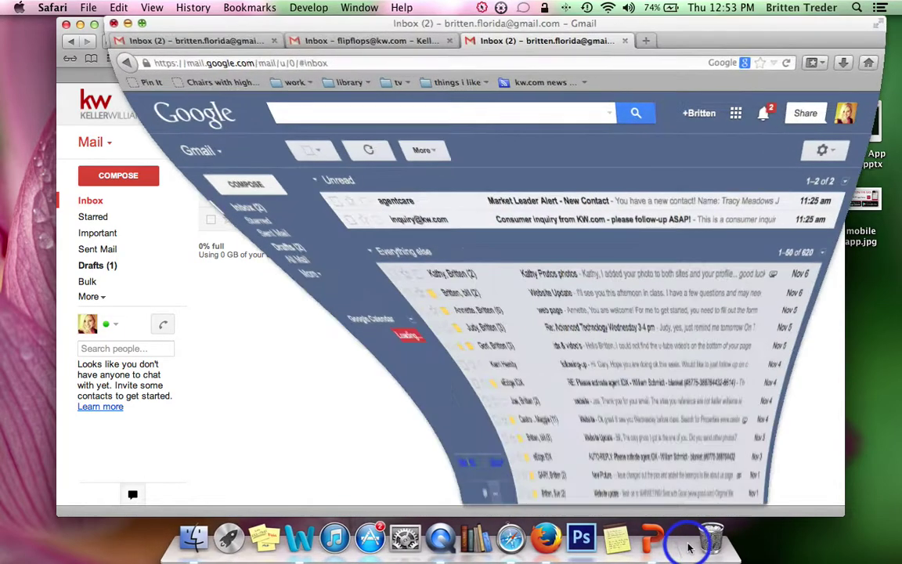
drag(388, 24, 483, 22)
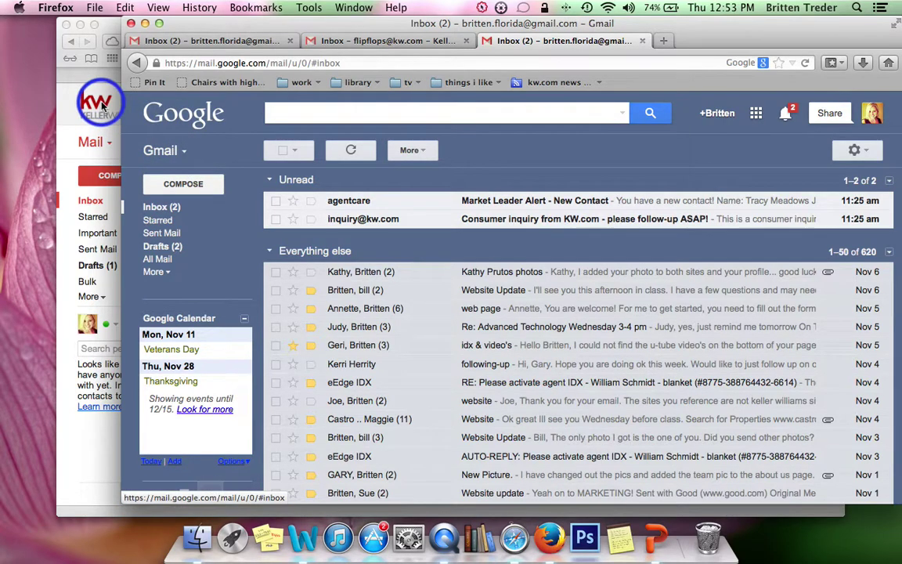
click(145, 26)
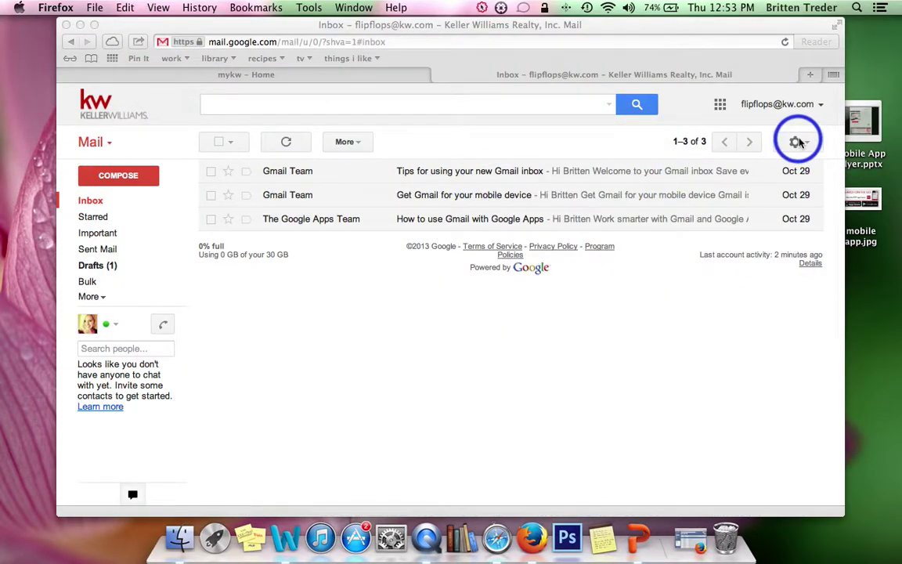
Step: Open the full Gmail settings for the work account and delete the old signature text
click(795, 146)
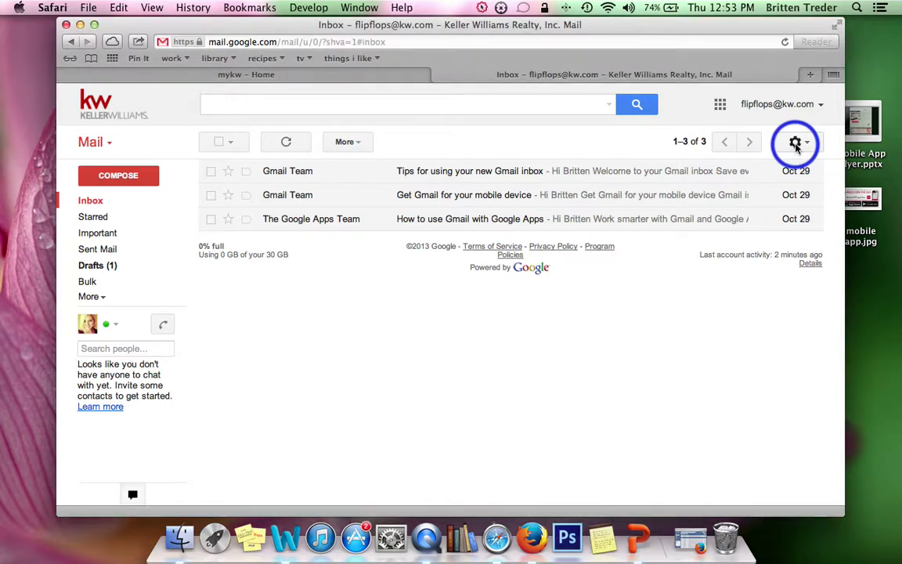
click(795, 145)
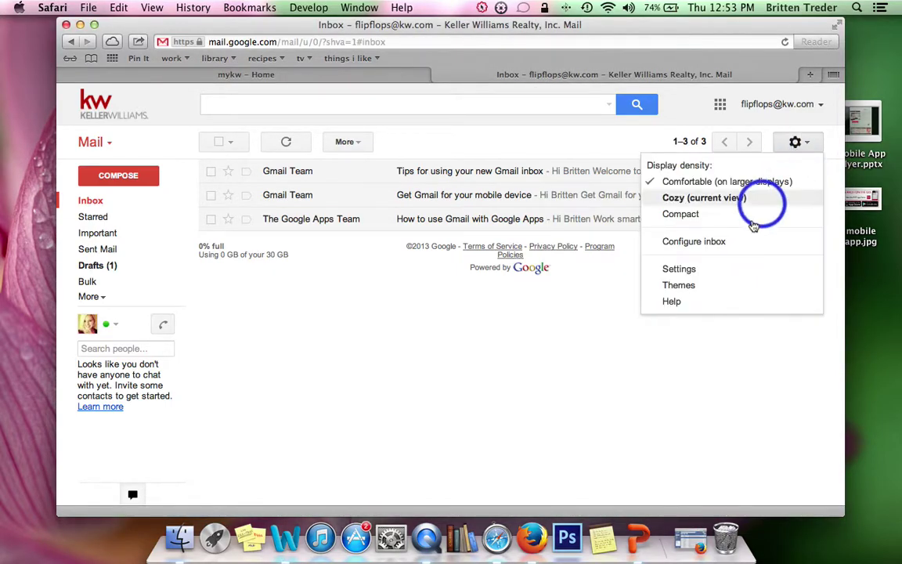
click(672, 270)
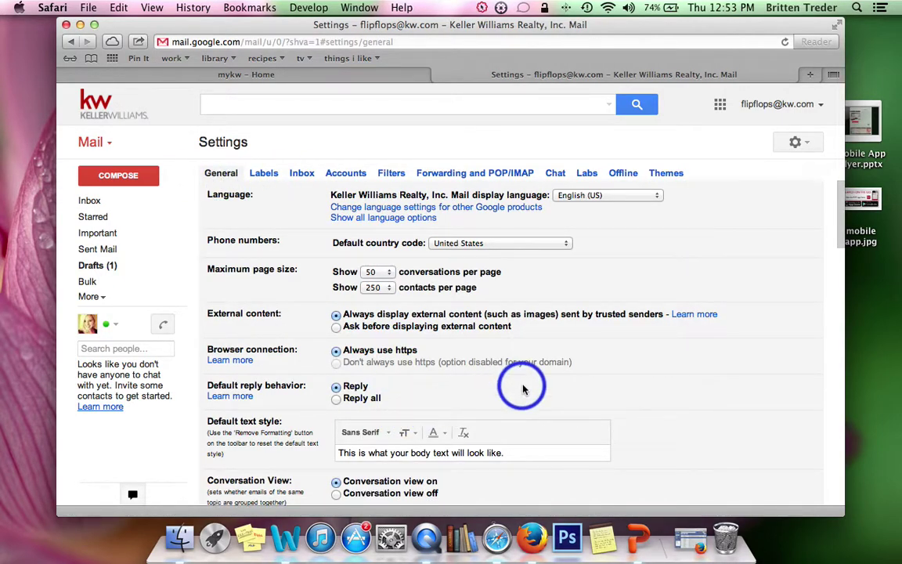
scroll(523, 389, down, 10)
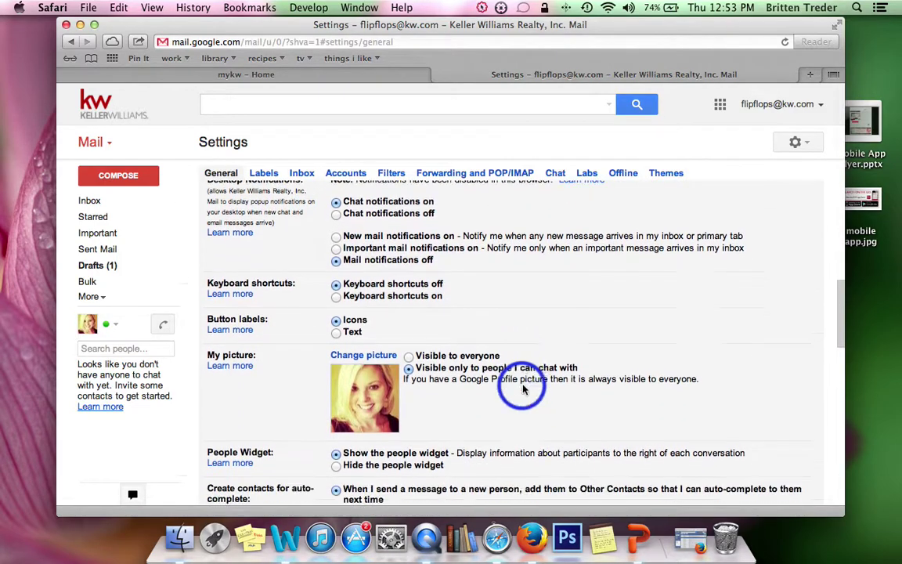
scroll(523, 389, down, 2)
scroll(521, 385, down, 3)
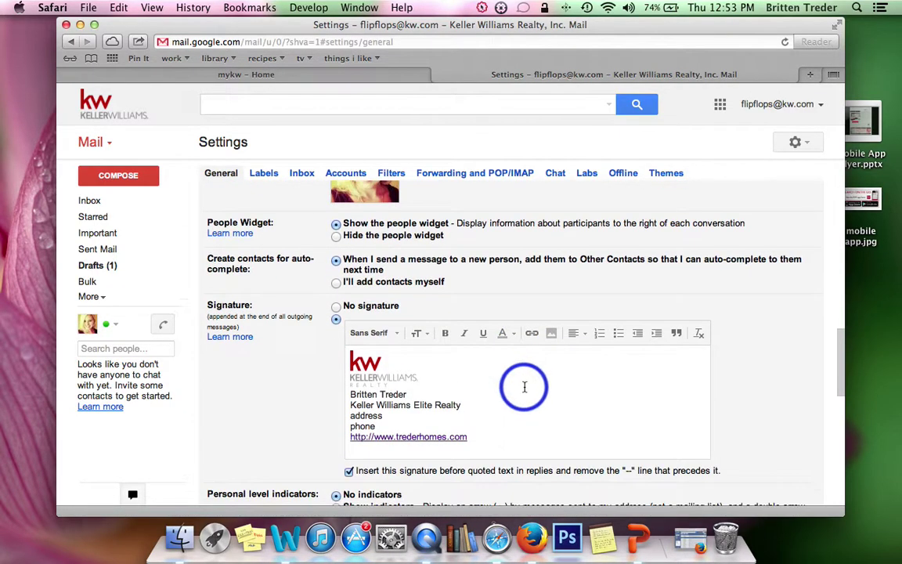
mouse_move(353, 439)
mouse_down()
mouse_move(374, 412)
mouse_move(339, 350)
mouse_up()
key(BackSpace)
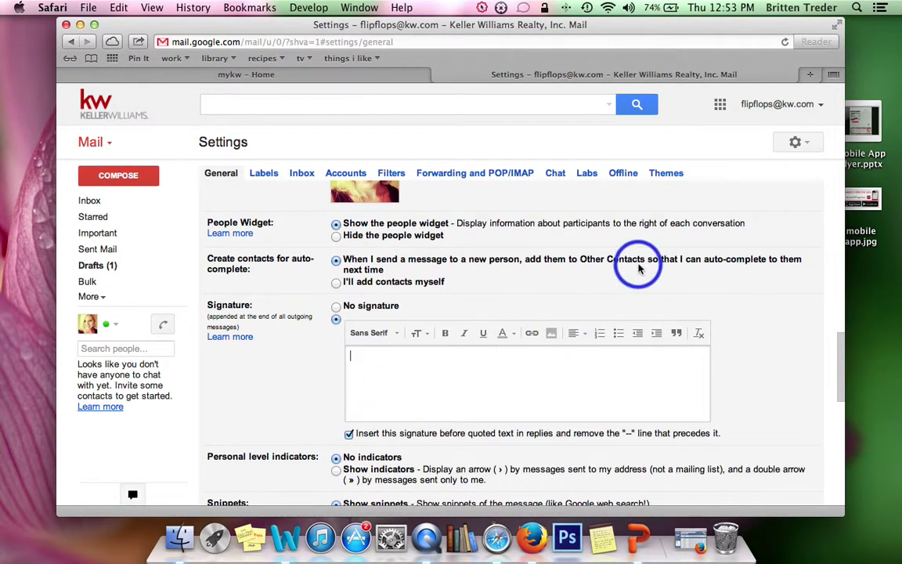
Step: Set My picture to 'Visible to everyone'
scroll(579, 264, up, 3)
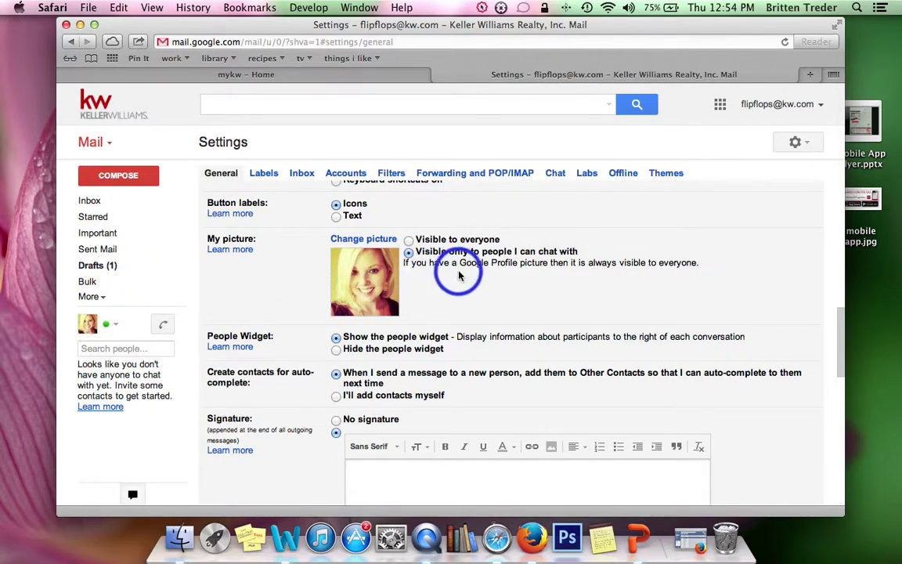
click(408, 239)
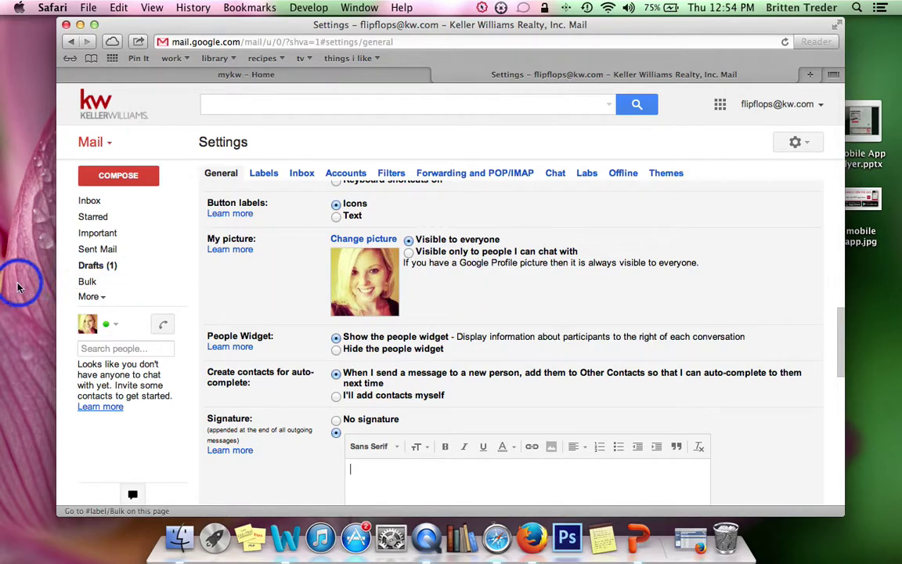
scroll(534, 303, down, 2)
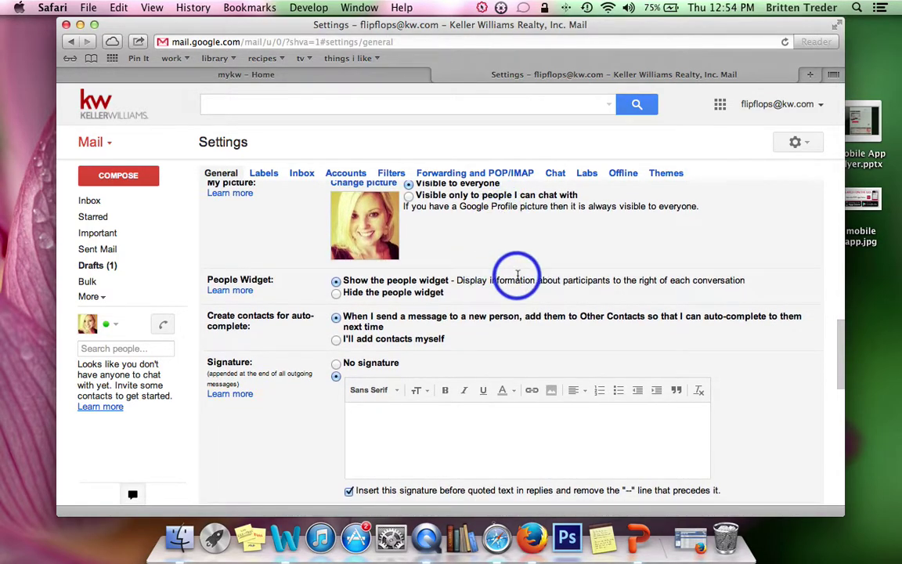
scroll(518, 268, down, 3)
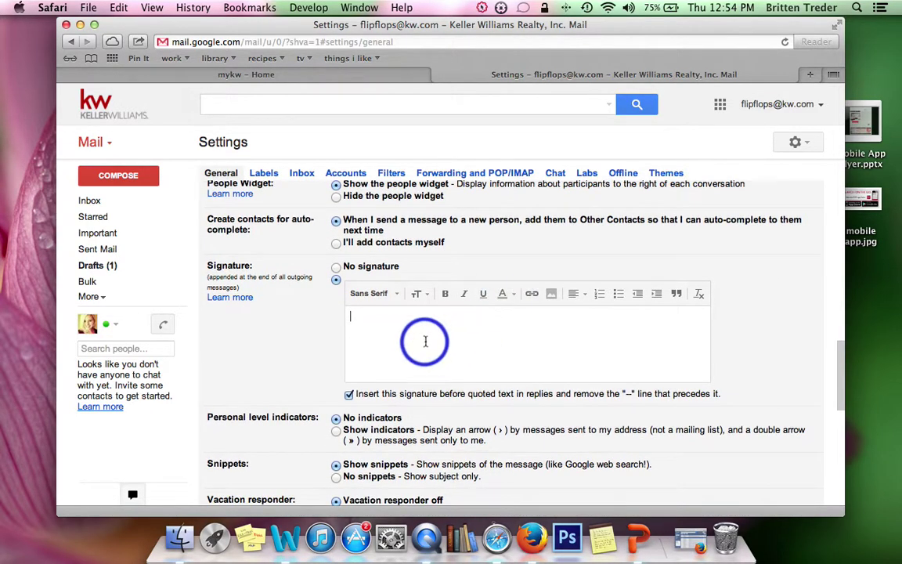
click(421, 321)
scroll(670, 282, down, 1)
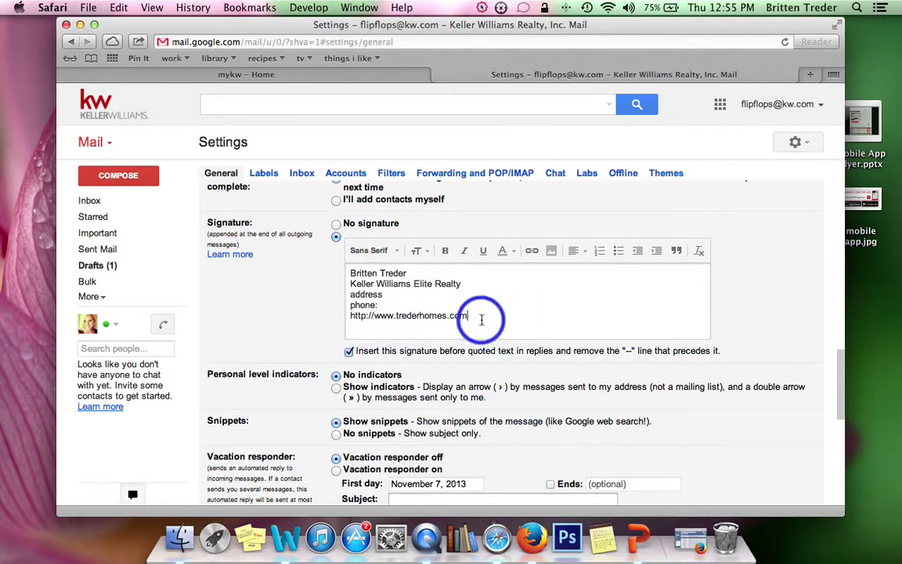
Step: Turn the website address into a link and test it in a new tab
drag(467, 316, 344, 313)
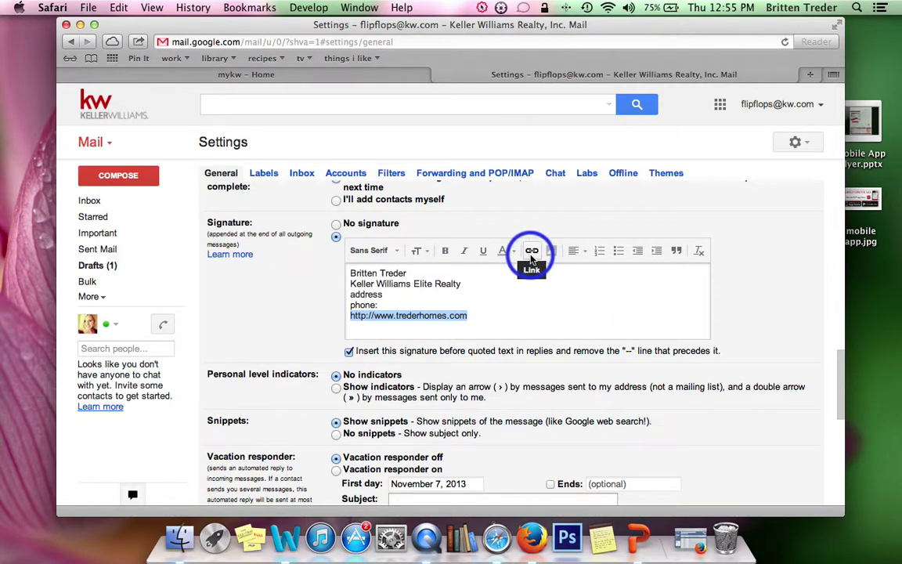
click(532, 251)
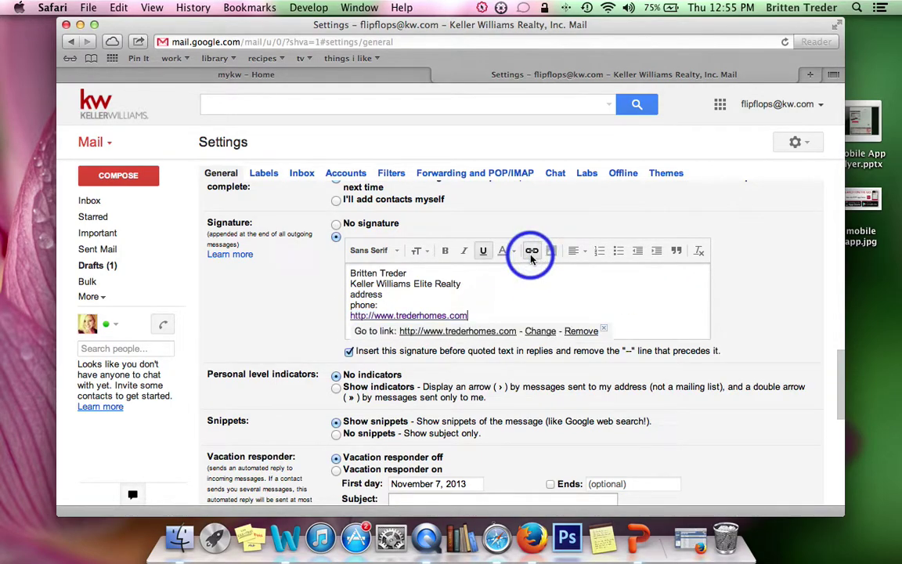
click(494, 315)
click(383, 316)
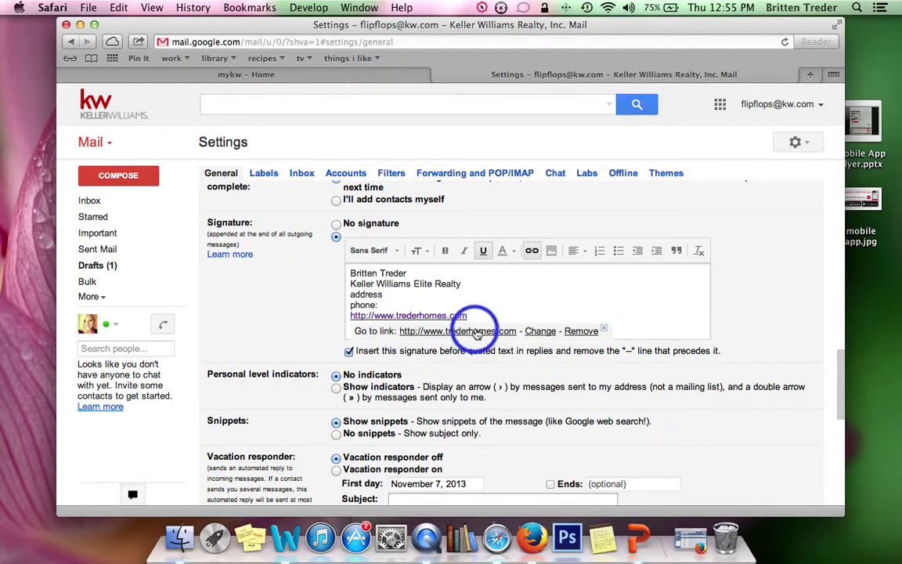
click(423, 330)
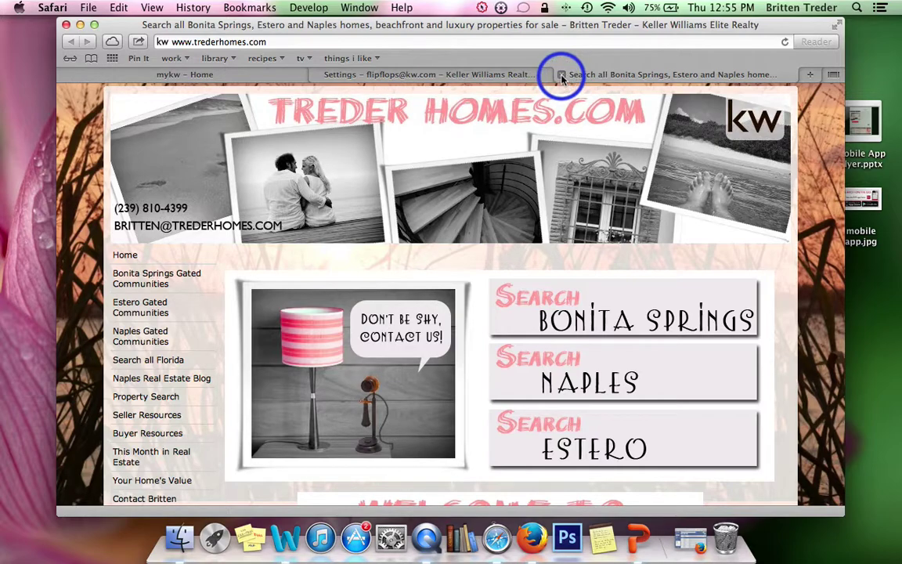
click(562, 75)
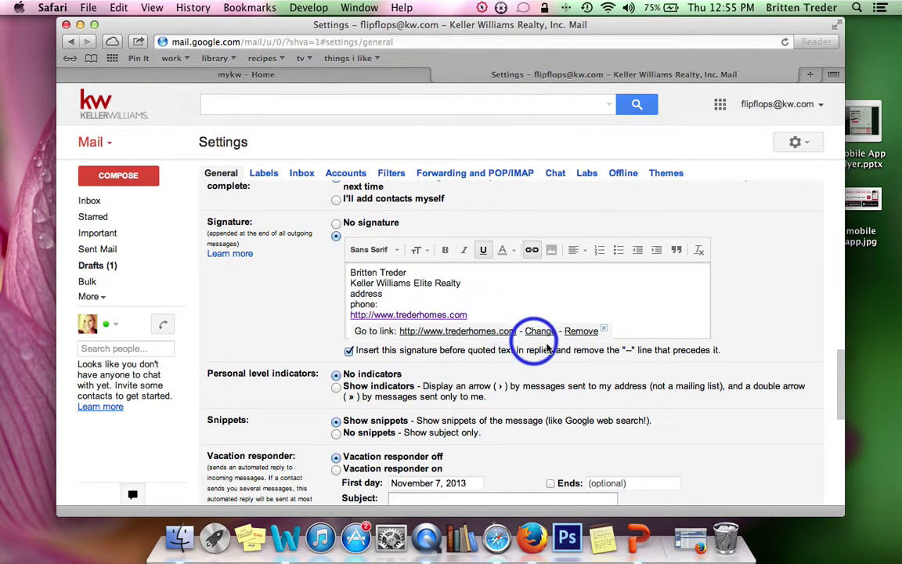
click(499, 313)
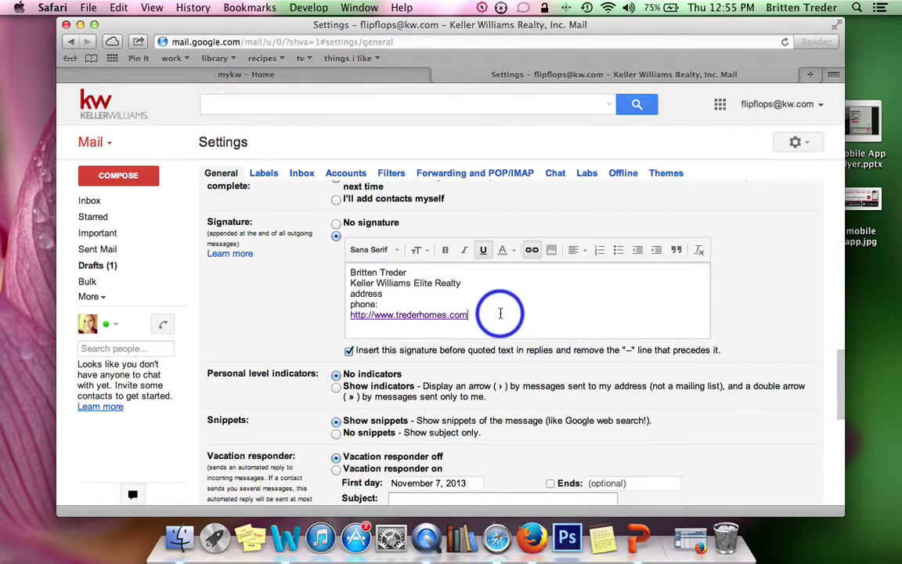
Step: Add the line 'Click here to visit me on Facebook' below the website and select it
key(Return)
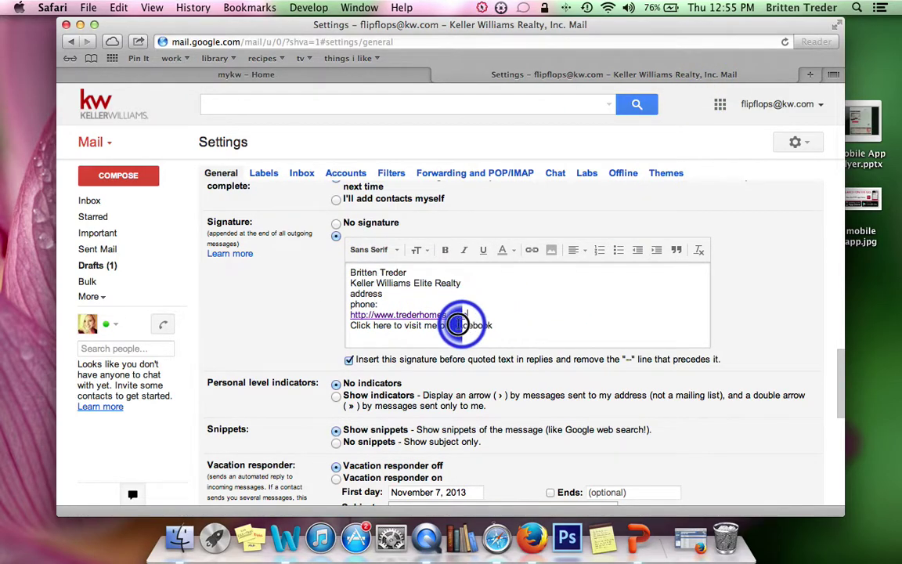
double_click(412, 325)
drag(513, 323, 338, 326)
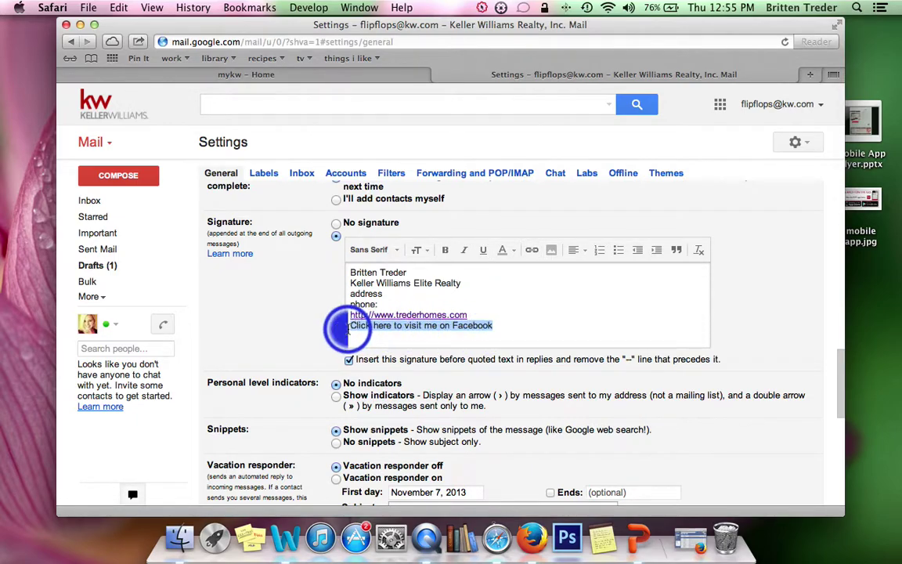
click(810, 74)
Step: Go to facebook.com and copy the personal profile's web address
text(facebook.com)
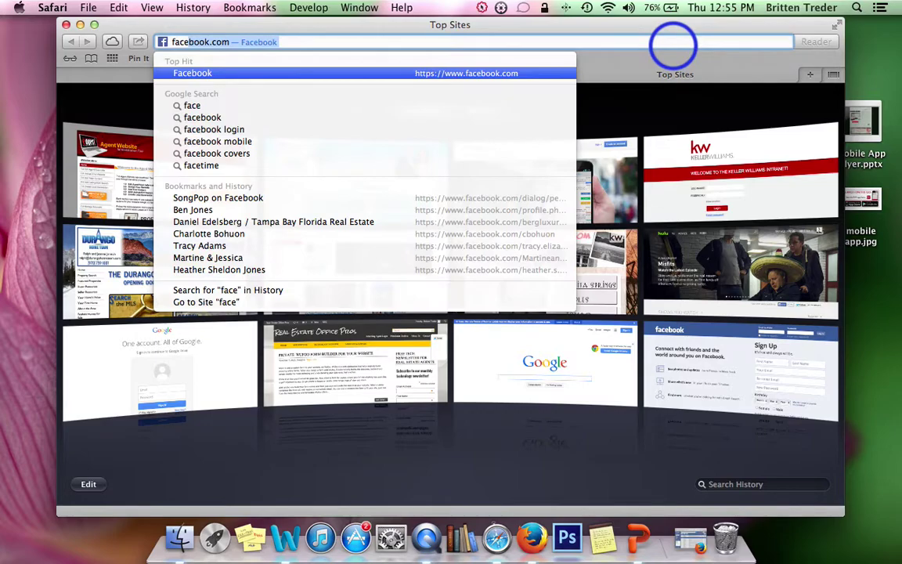
key(Return)
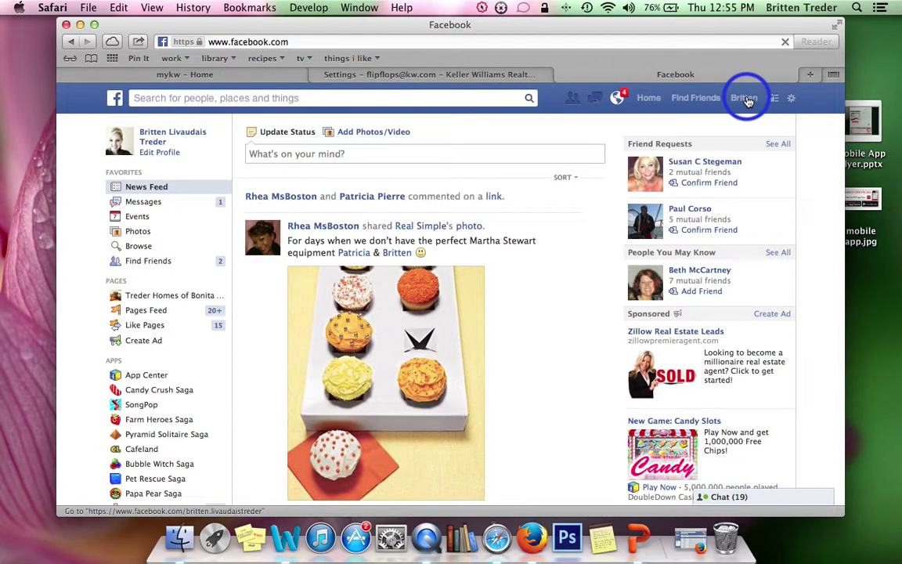
click(201, 147)
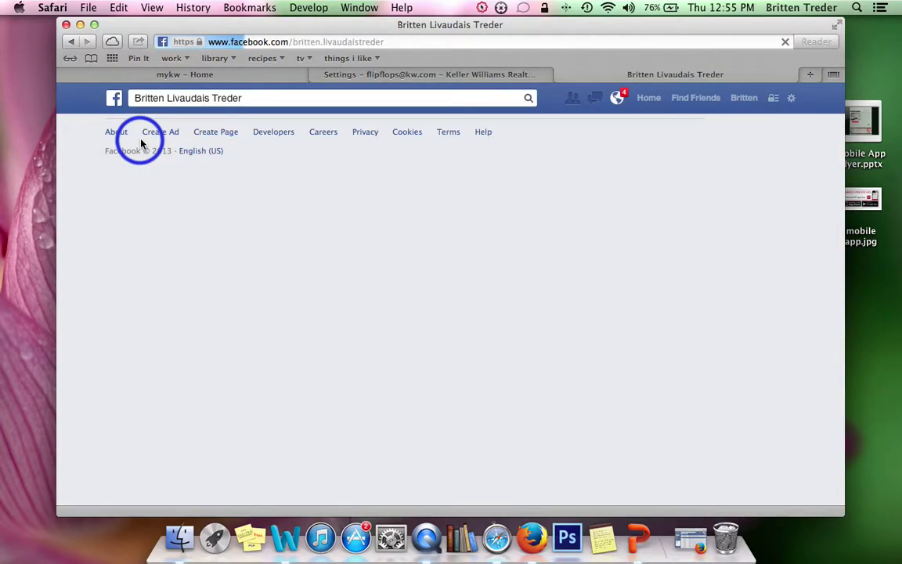
click(301, 42)
key(super+c)
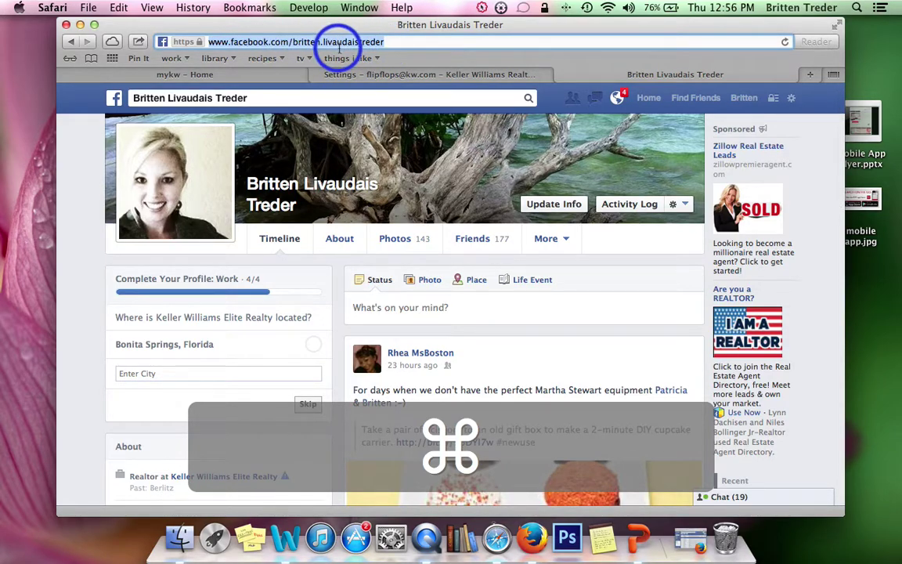
Step: Switch to the Treder Homes business page, copy its web address, and return to myKW Home
click(790, 99)
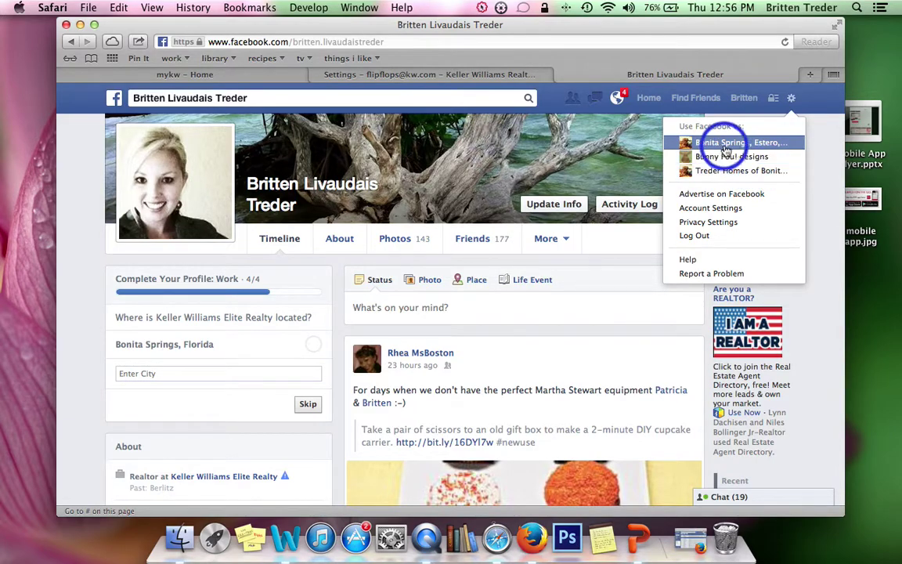
click(756, 143)
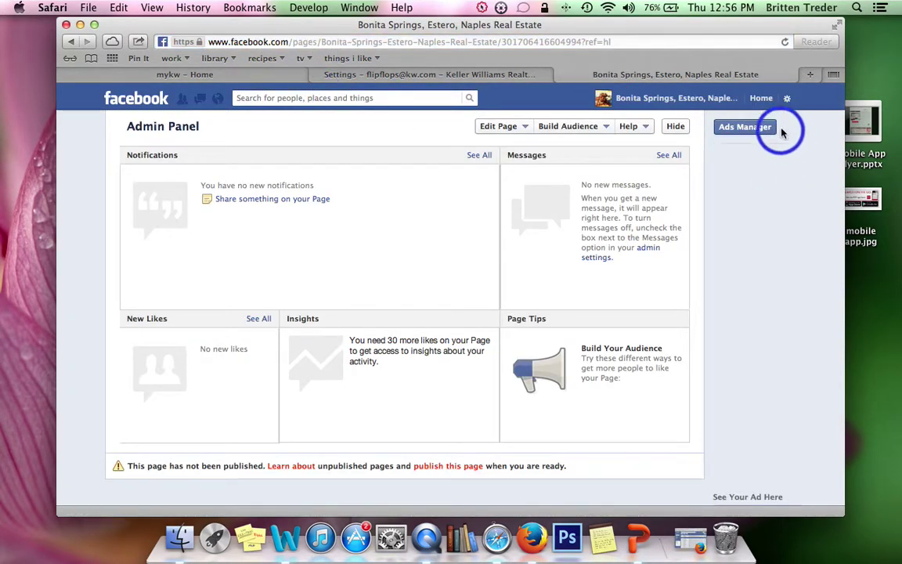
click(787, 98)
click(738, 169)
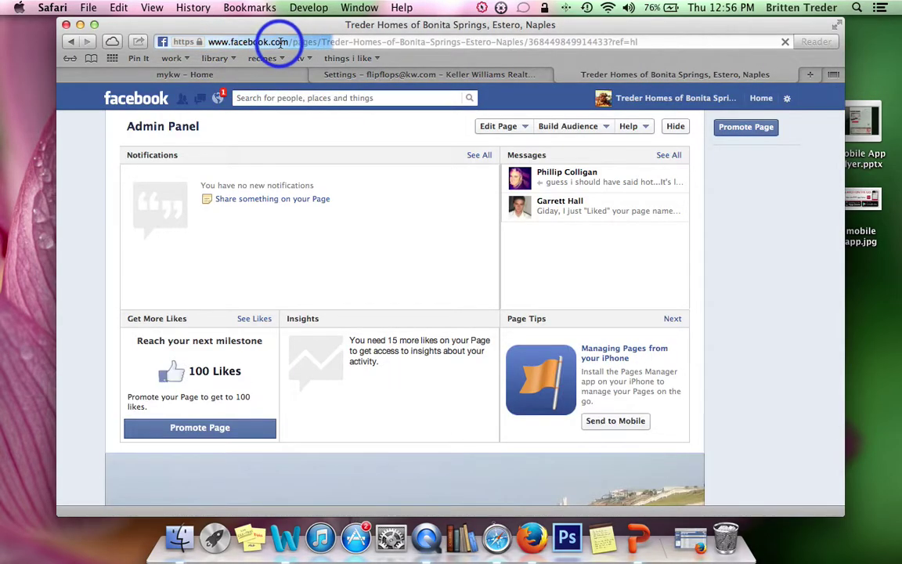
click(291, 43)
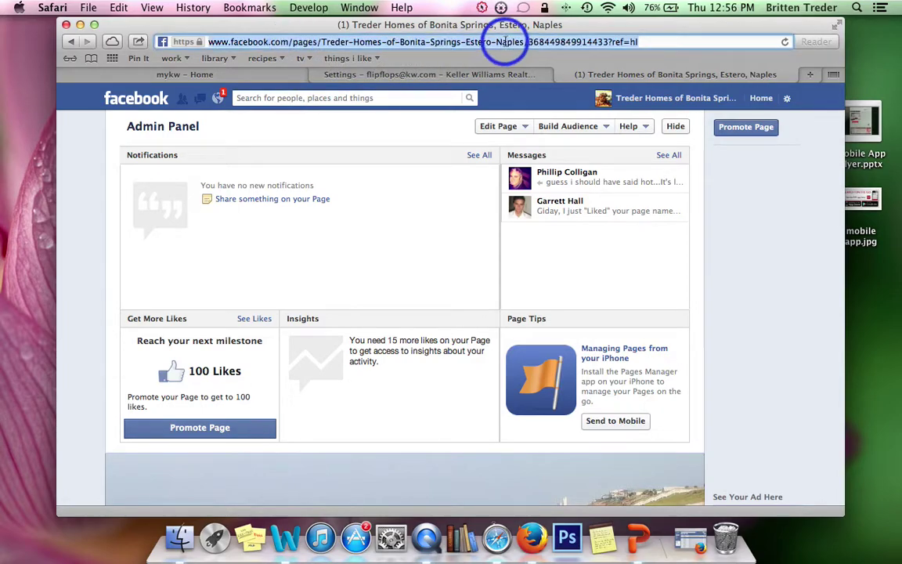
key(super+c)
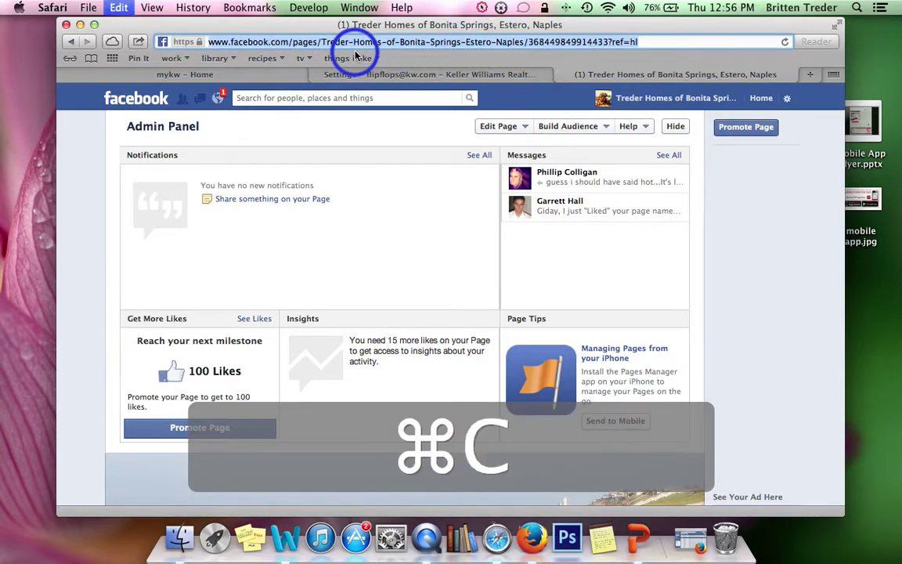
click(253, 76)
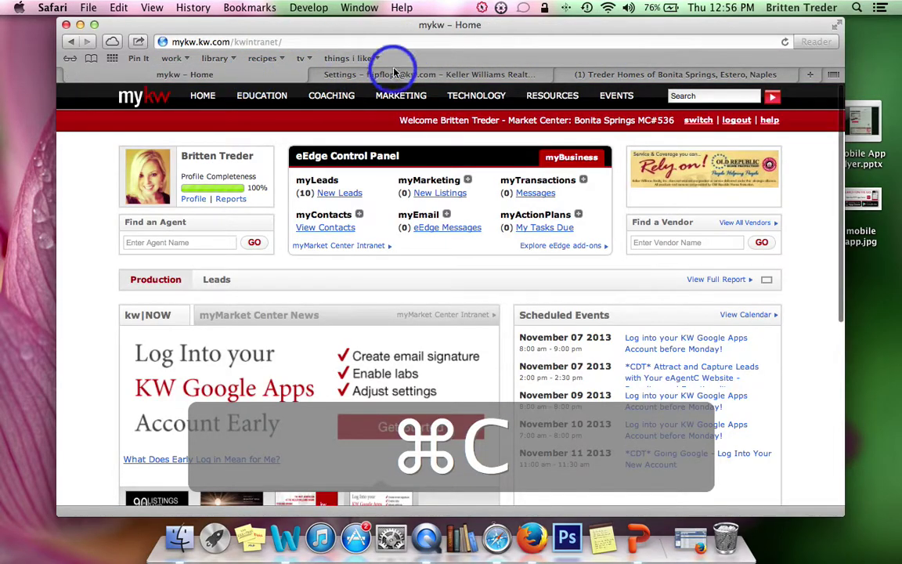
click(683, 542)
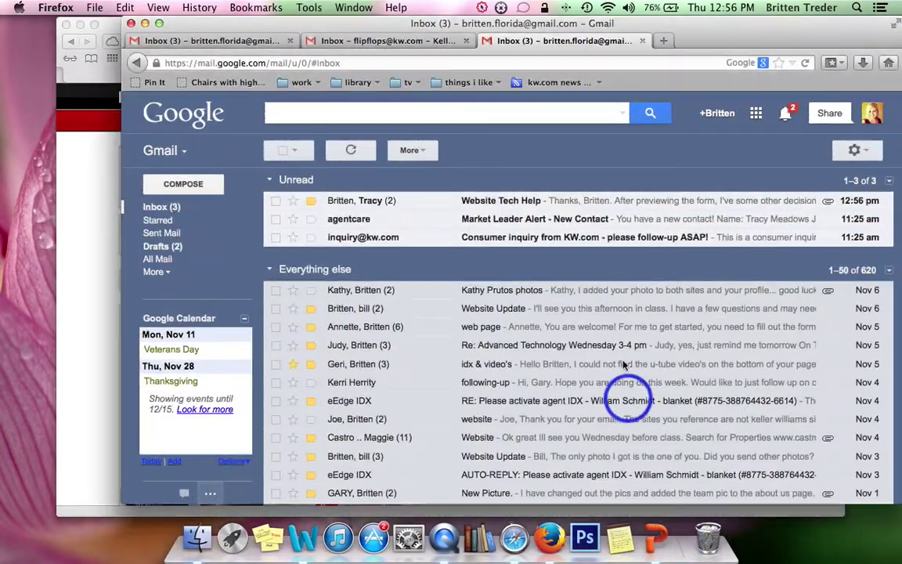
Step: Link the Facebook signature line to the copied business page address
click(96, 36)
click(538, 73)
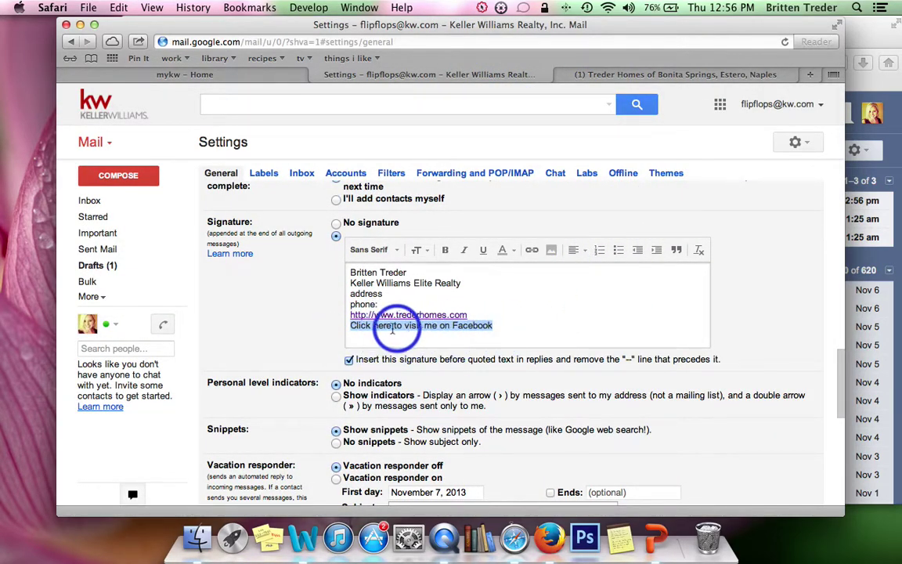
click(530, 250)
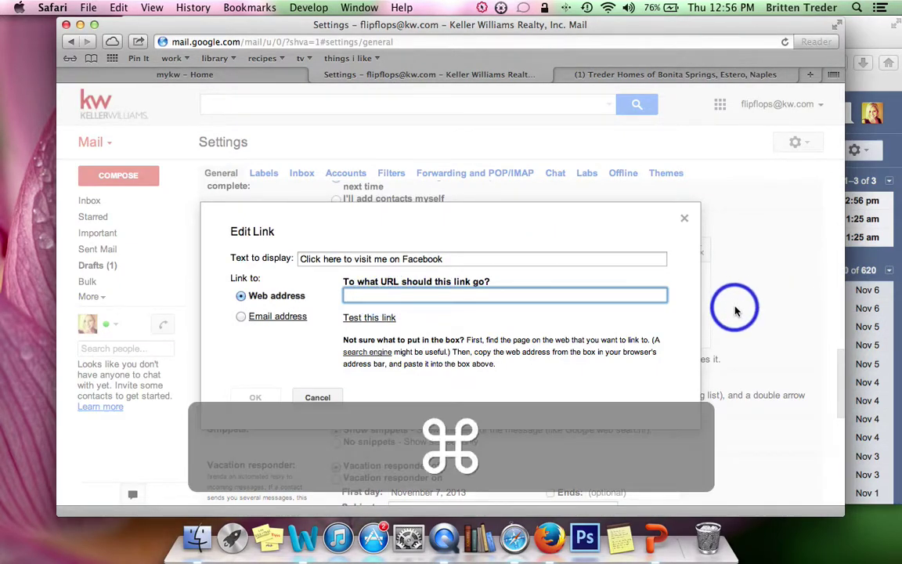
key(super+v)
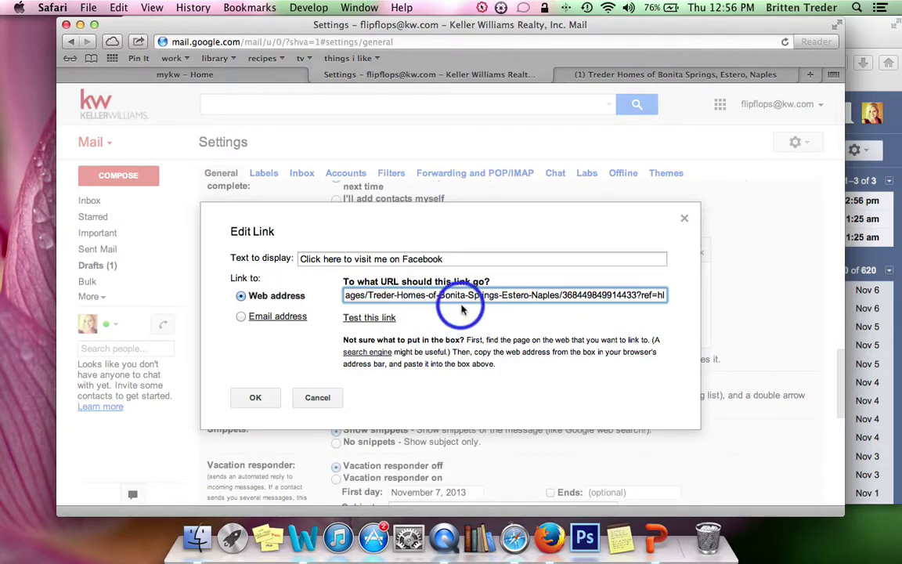
click(259, 398)
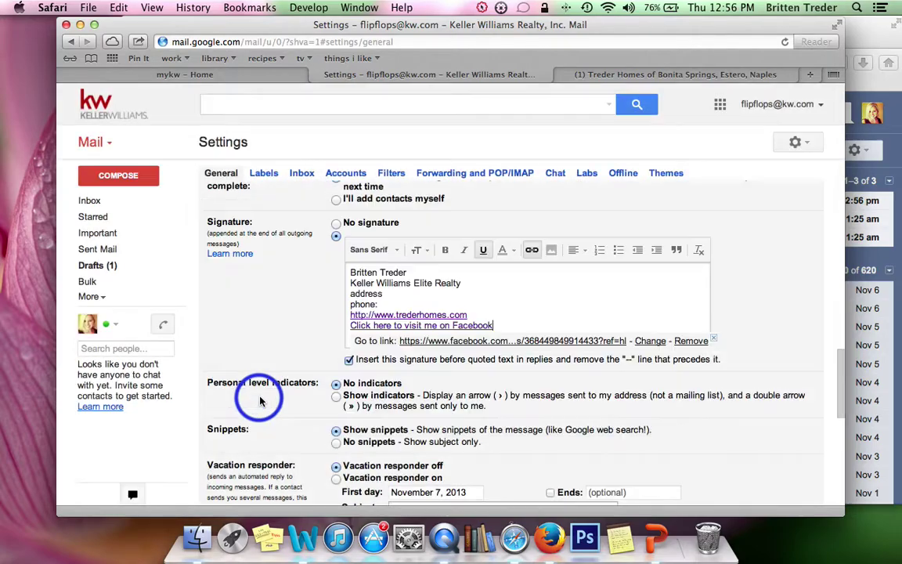
Step: Test the Facebook link, then close both Facebook tabs
click(518, 343)
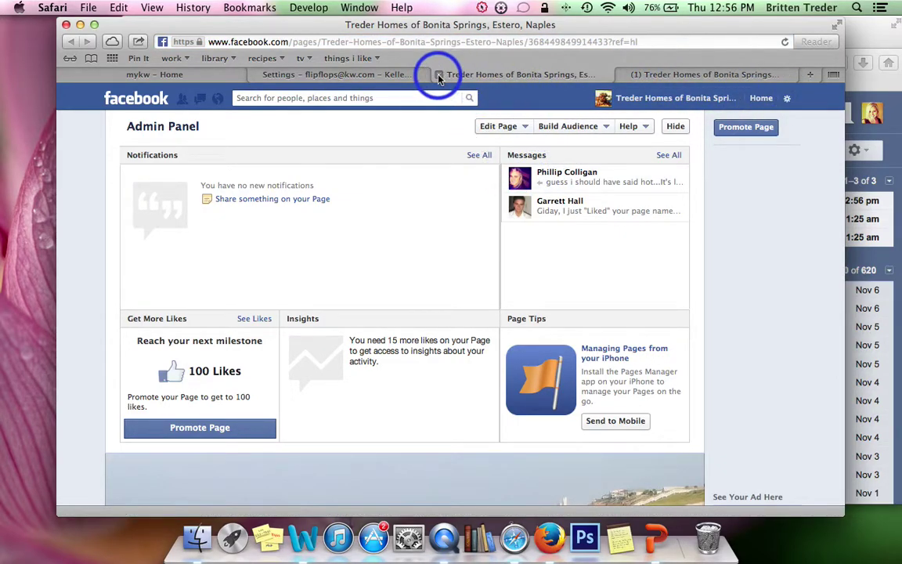
click(440, 74)
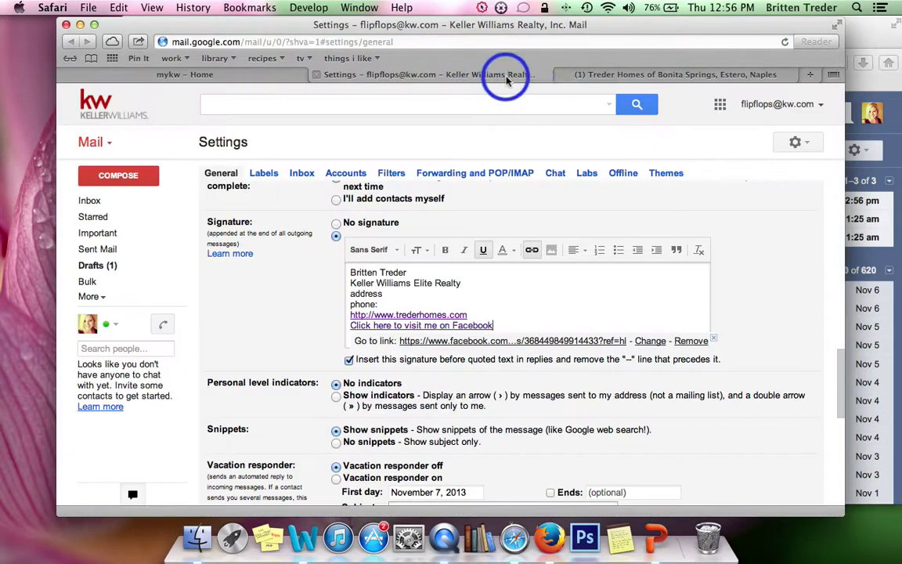
click(562, 74)
Step: Make the name bold and Large, and italicize the Keller Williams Elite Realty line
scroll(736, 329, down, 1)
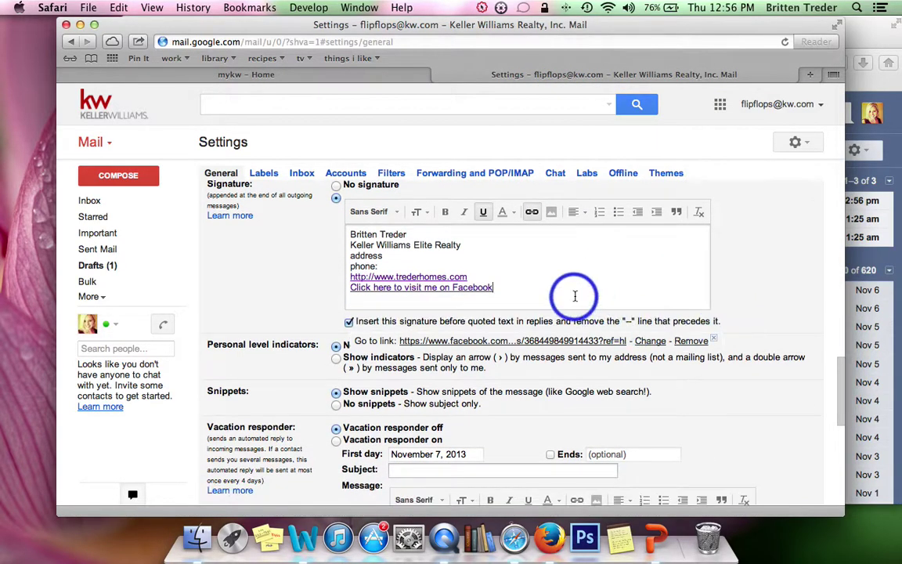
click(527, 268)
scroll(431, 295, up, 1)
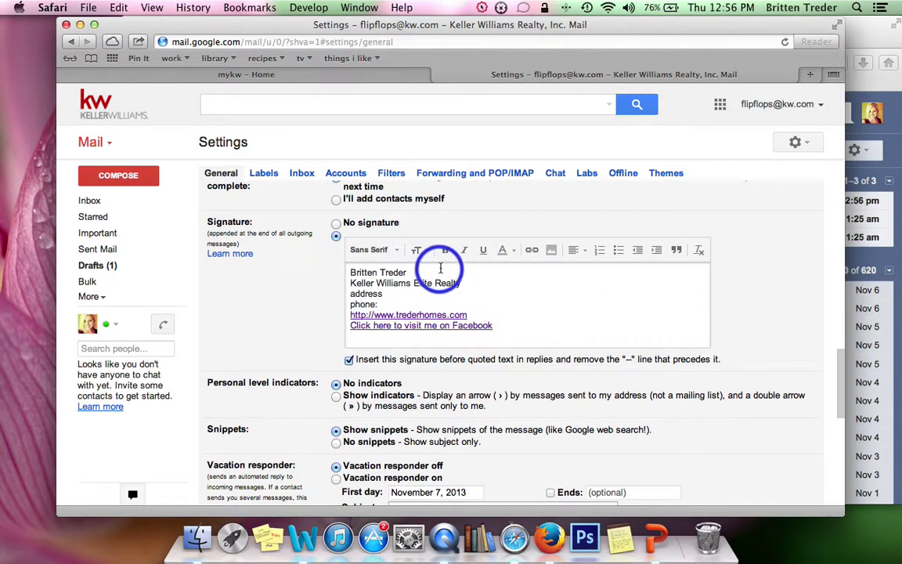
drag(408, 272, 313, 271)
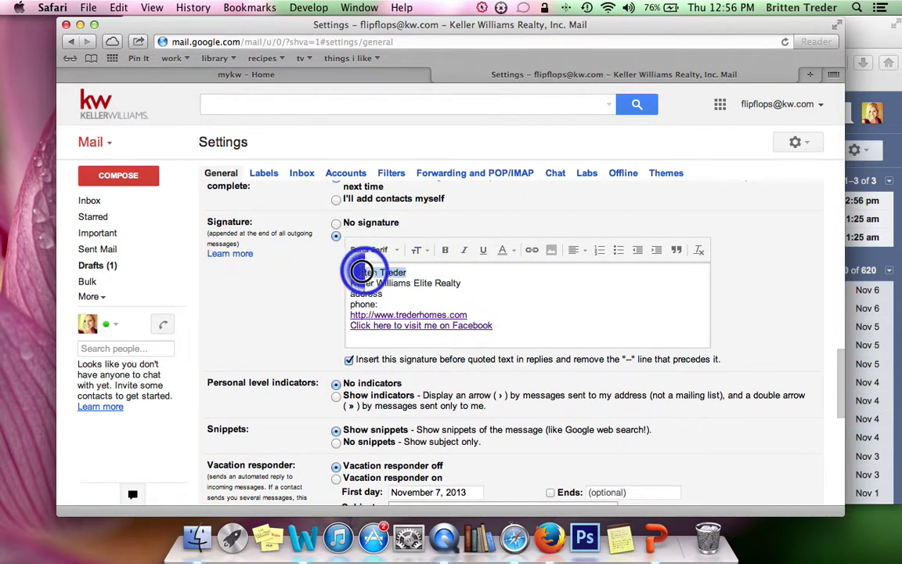
click(444, 249)
drag(468, 282, 324, 285)
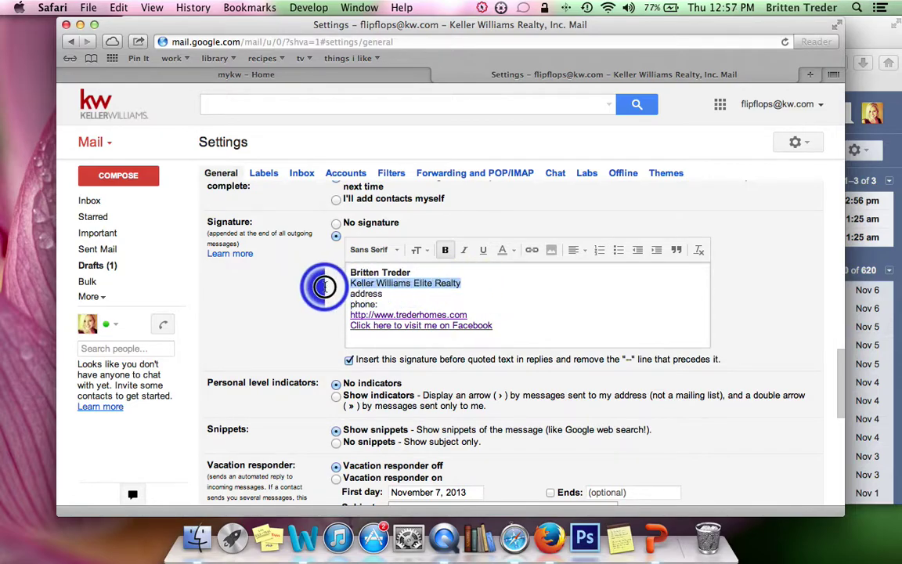
click(464, 249)
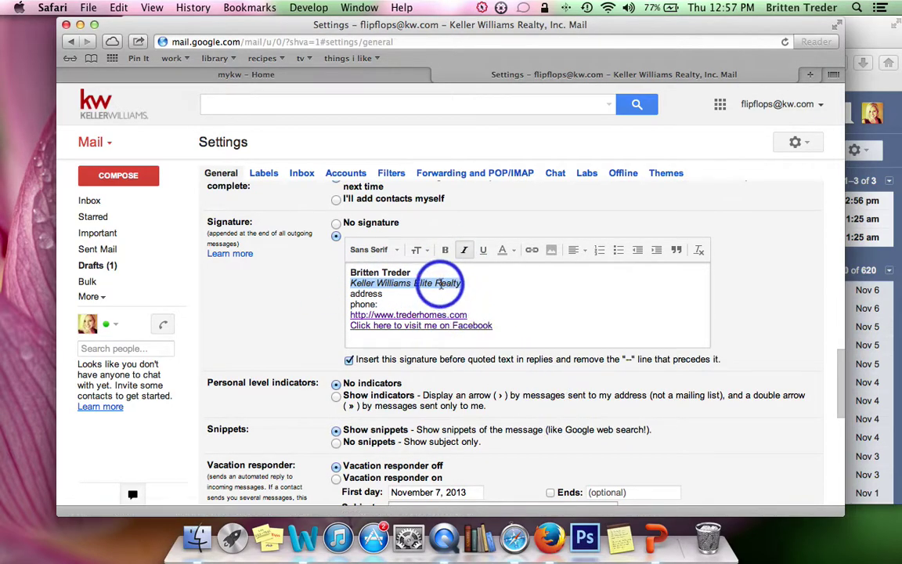
drag(410, 272, 317, 266)
click(417, 251)
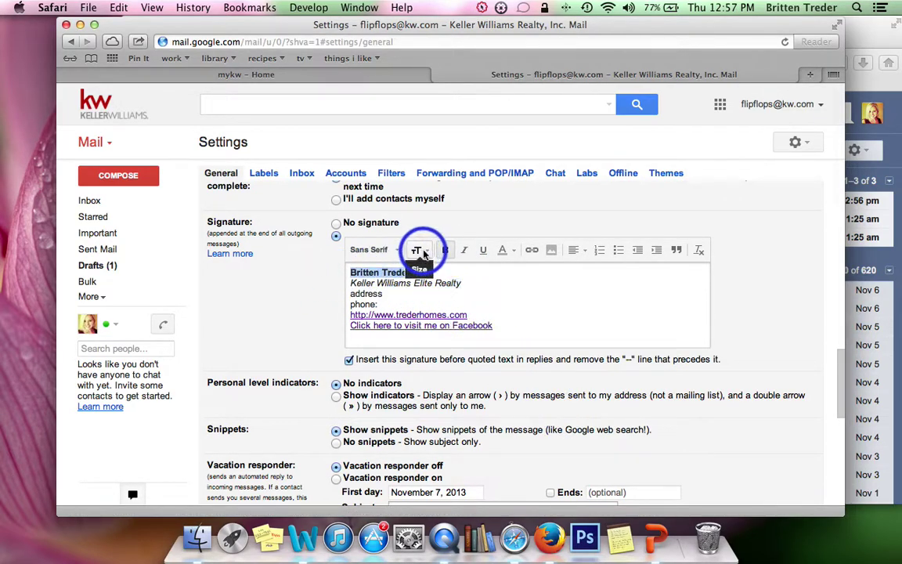
click(431, 192)
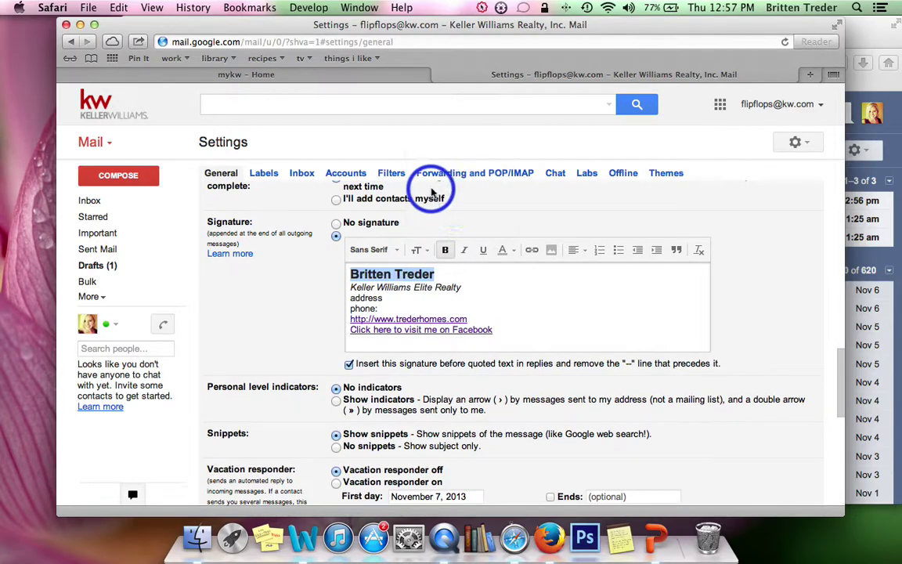
click(489, 276)
Step: Apply the Wide font to the Keller Williams Elite Realty line
click(389, 255)
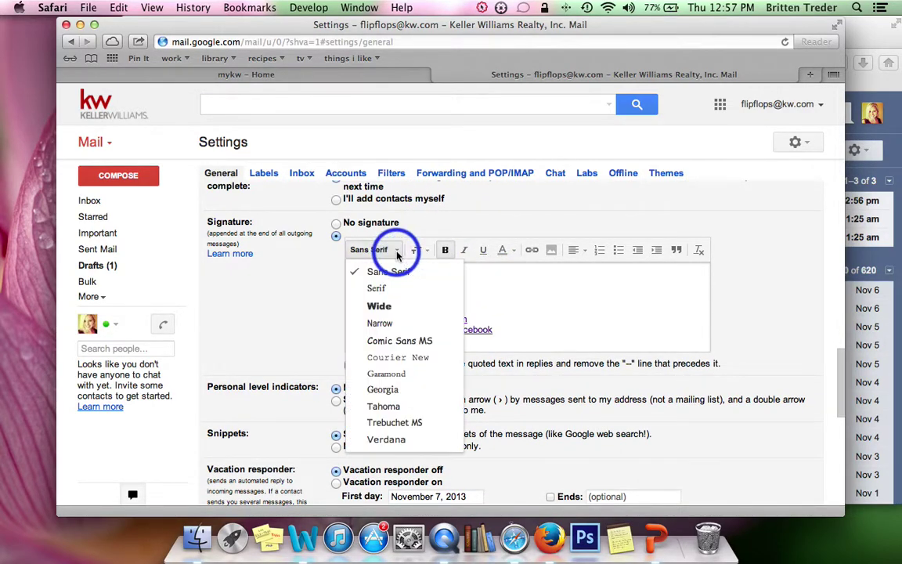
click(560, 321)
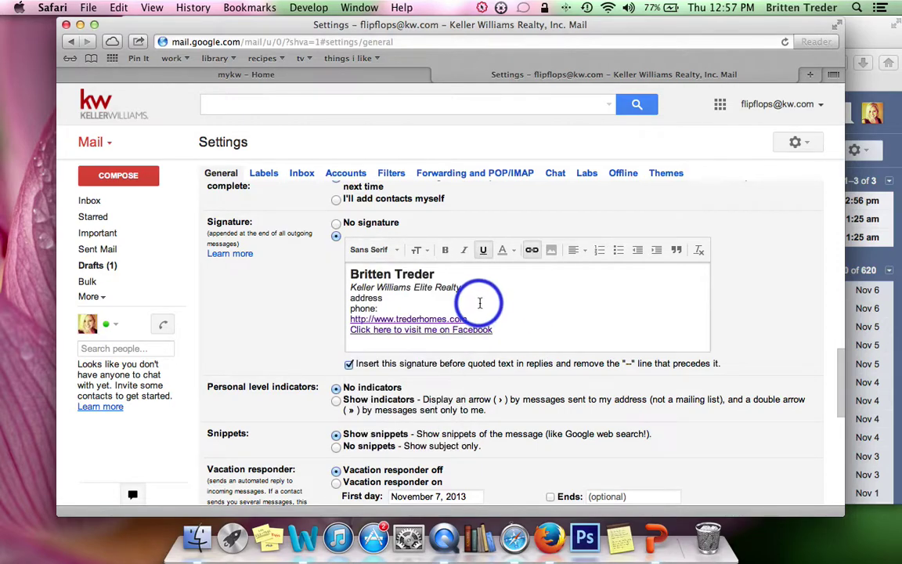
drag(471, 288, 338, 286)
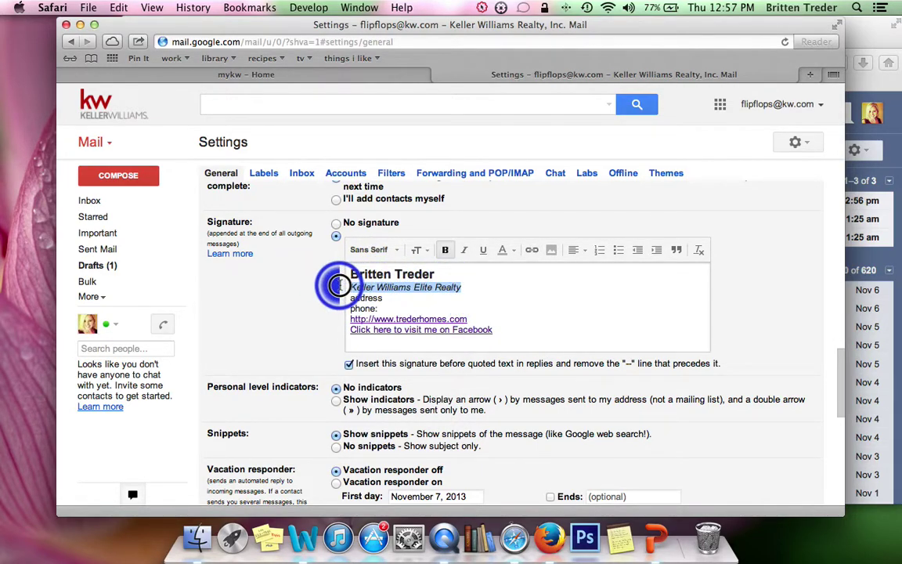
click(397, 249)
click(407, 321)
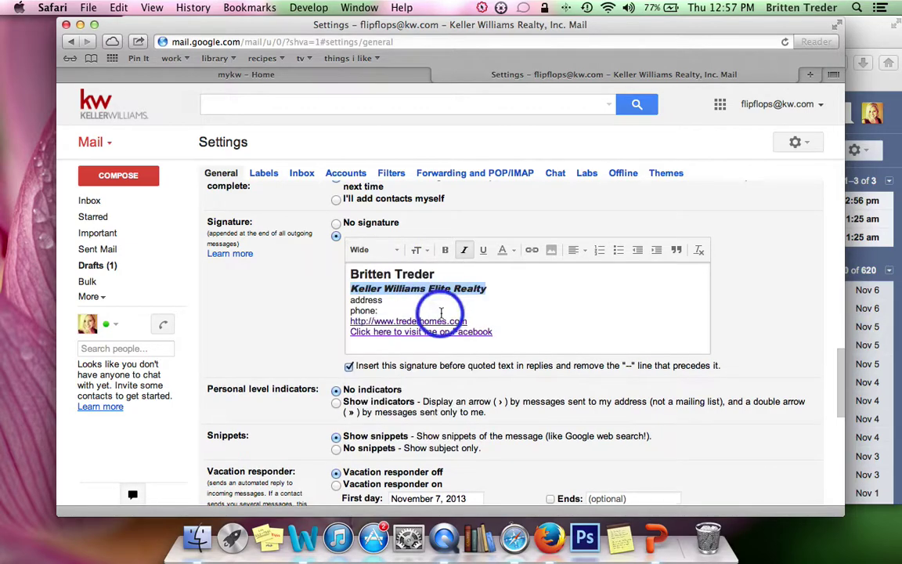
click(556, 309)
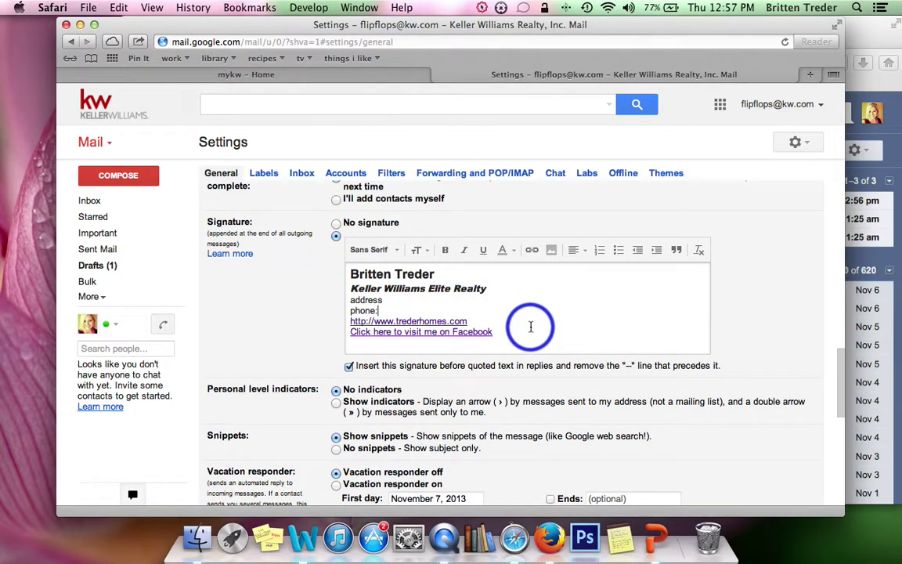
Step: Insert a blank line above the name at the top of the signature
click(583, 338)
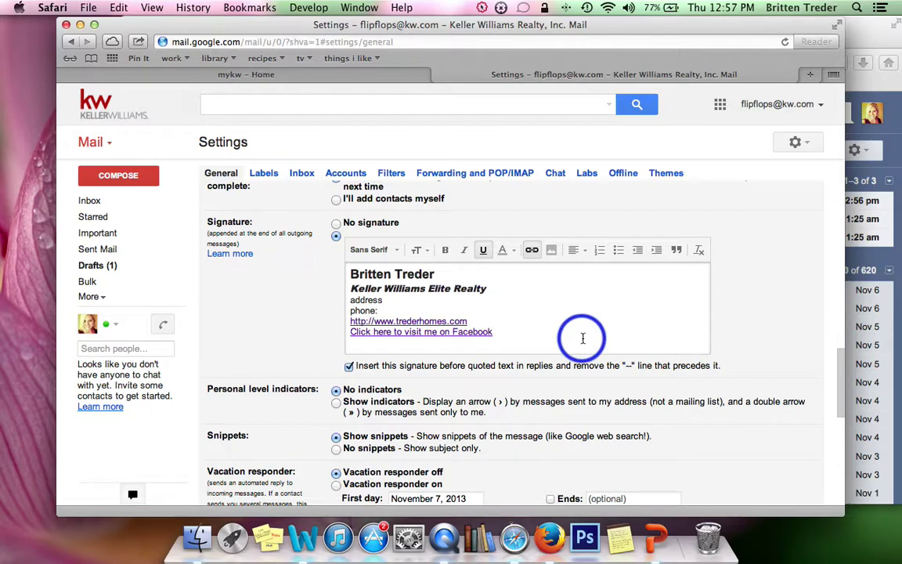
click(352, 274)
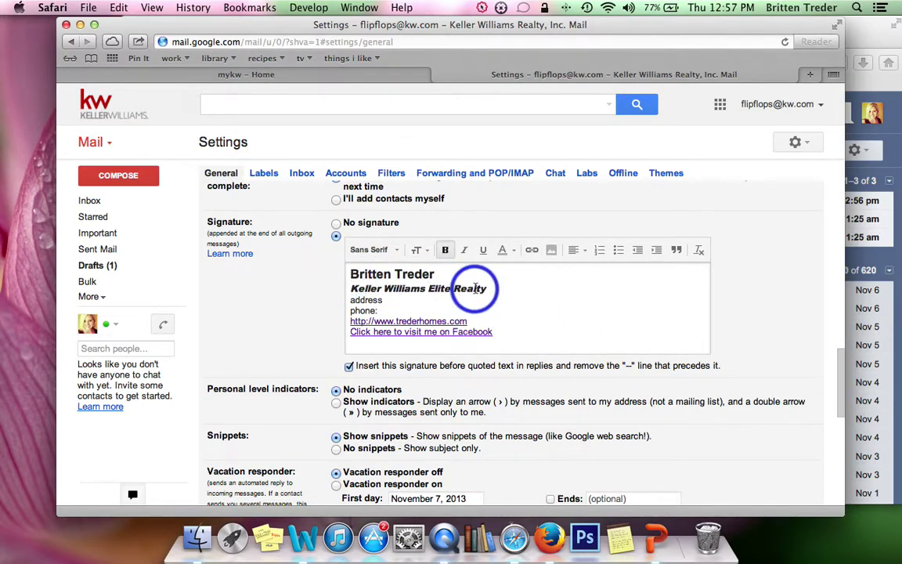
key(Return)
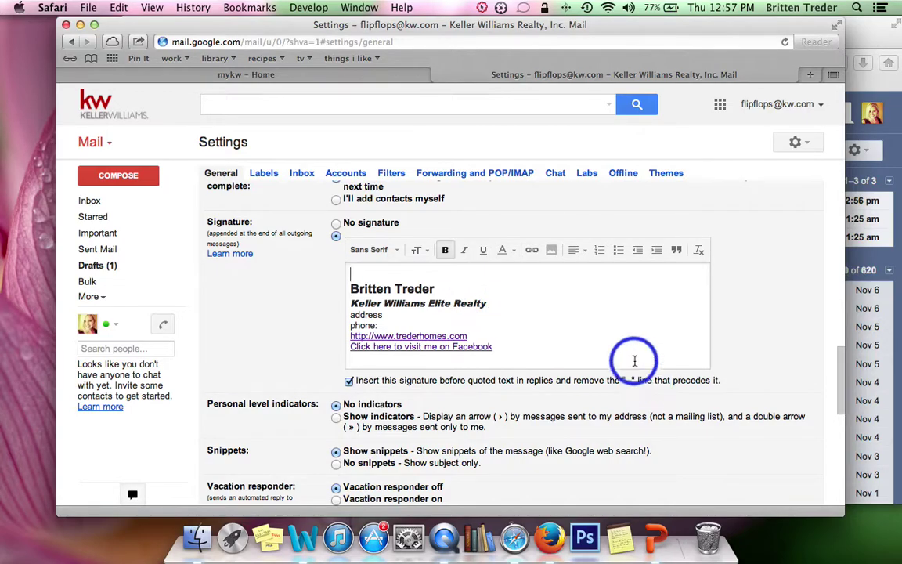
click(354, 274)
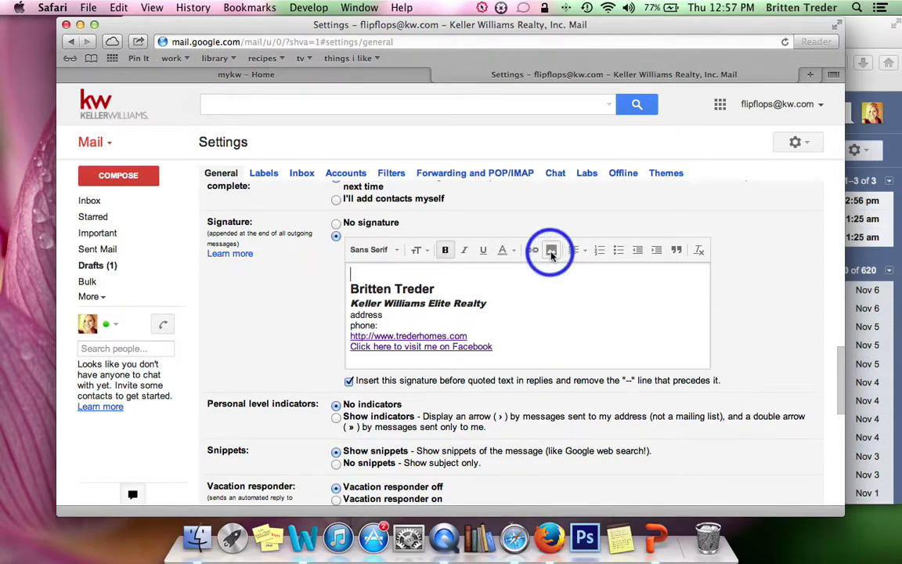
click(551, 252)
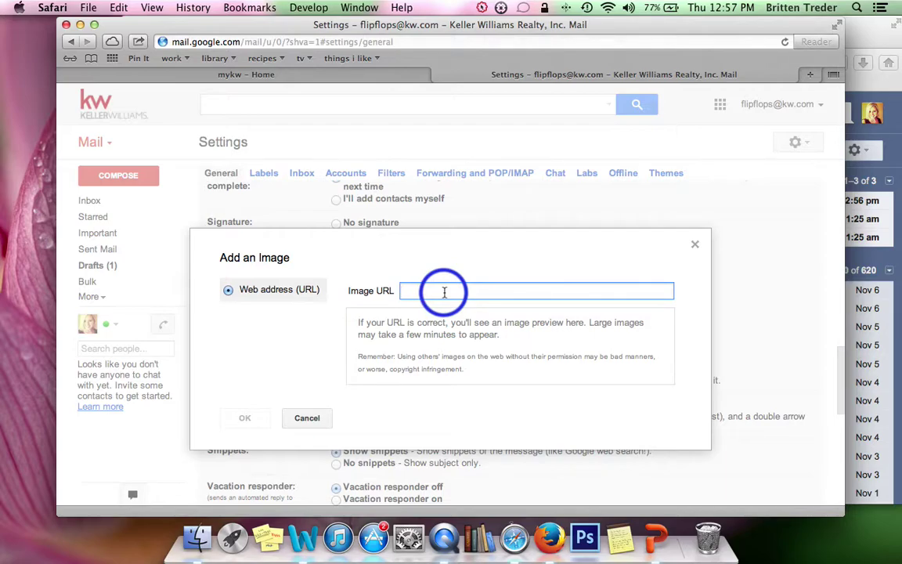
click(694, 246)
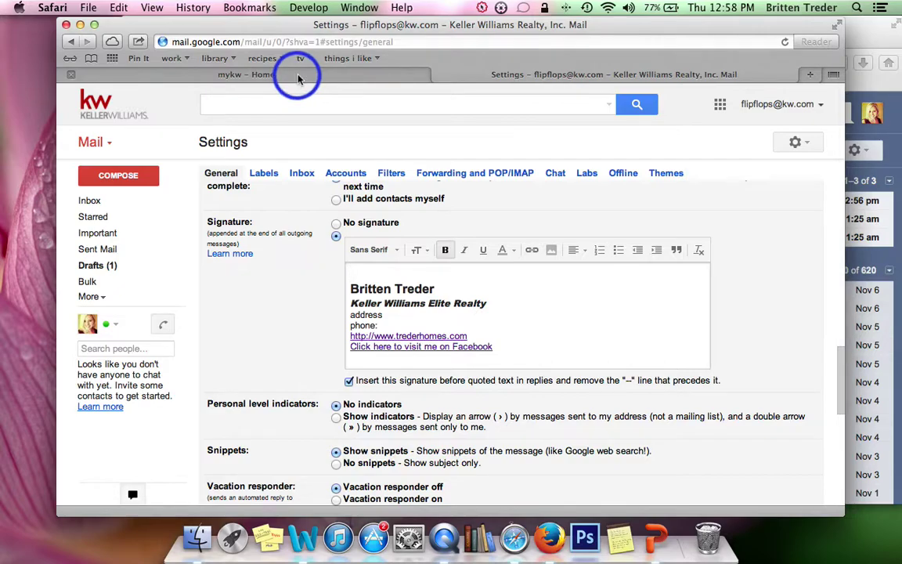
click(298, 75)
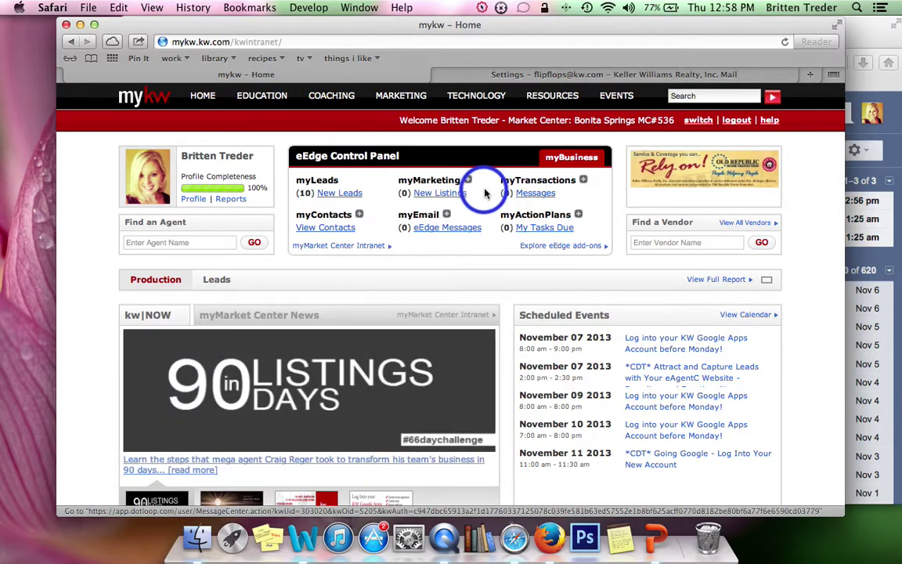
Step: Go to MyKW's Marketing > Logos and Graphics page and scroll to the Primary Logo section
mouse_move(342, 97)
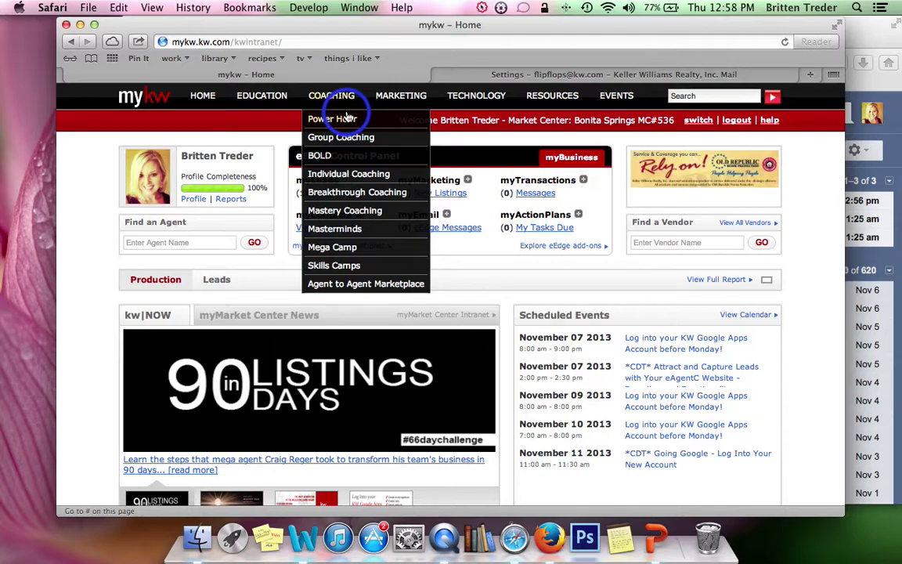
mouse_move(409, 105)
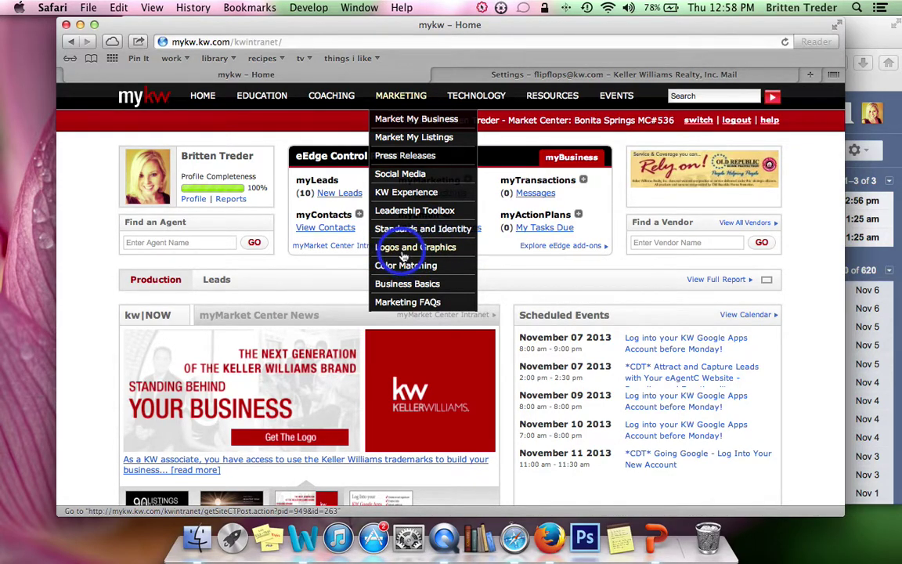
click(407, 253)
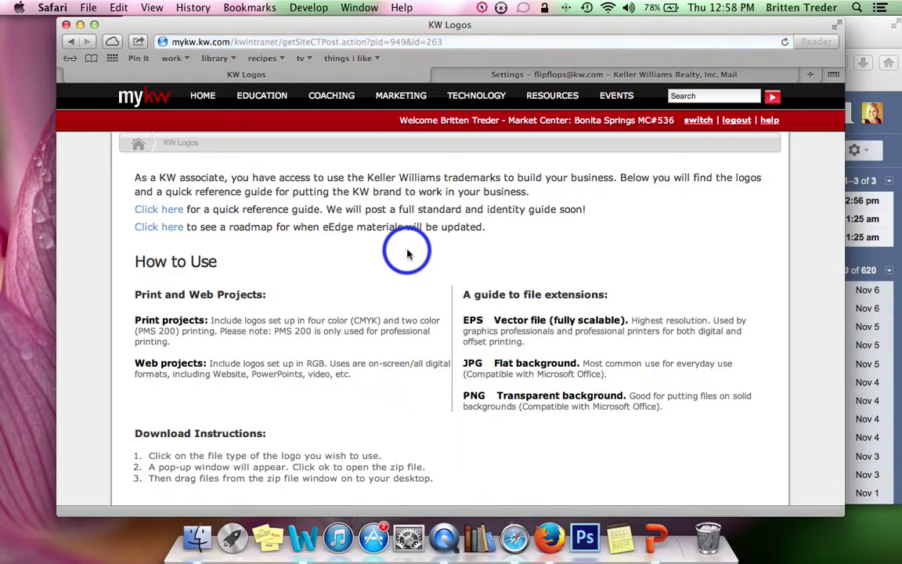
scroll(407, 253, down, 5)
scroll(407, 253, down, 8)
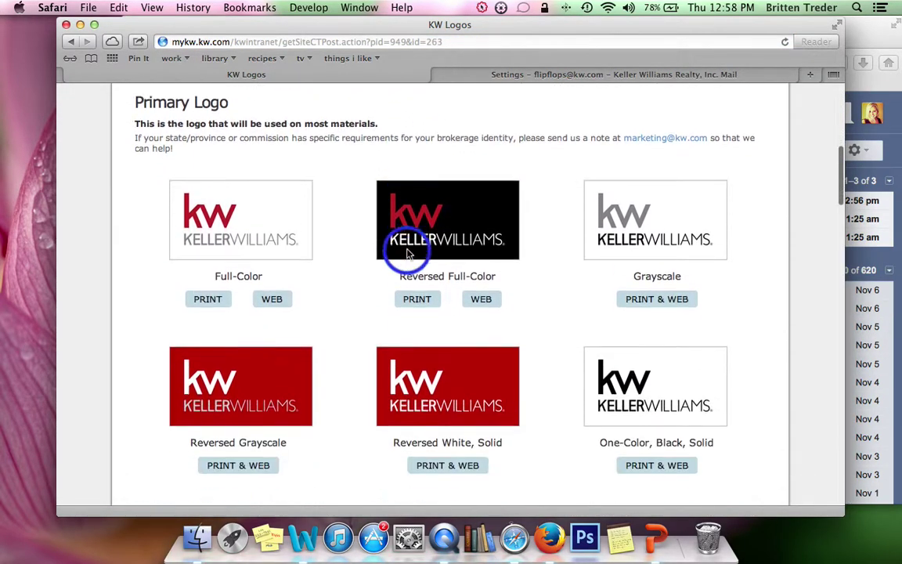
scroll(407, 252, down, 10)
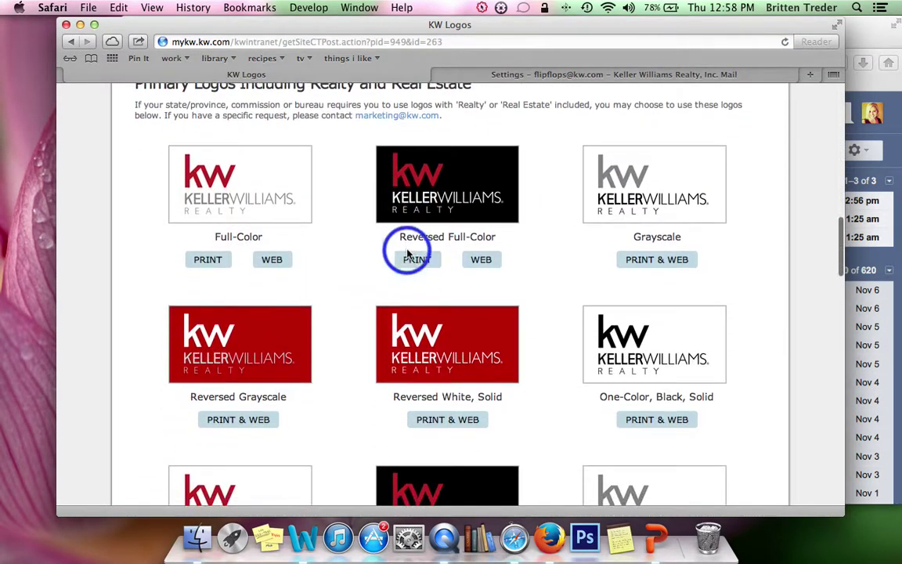
scroll(407, 252, down, 12)
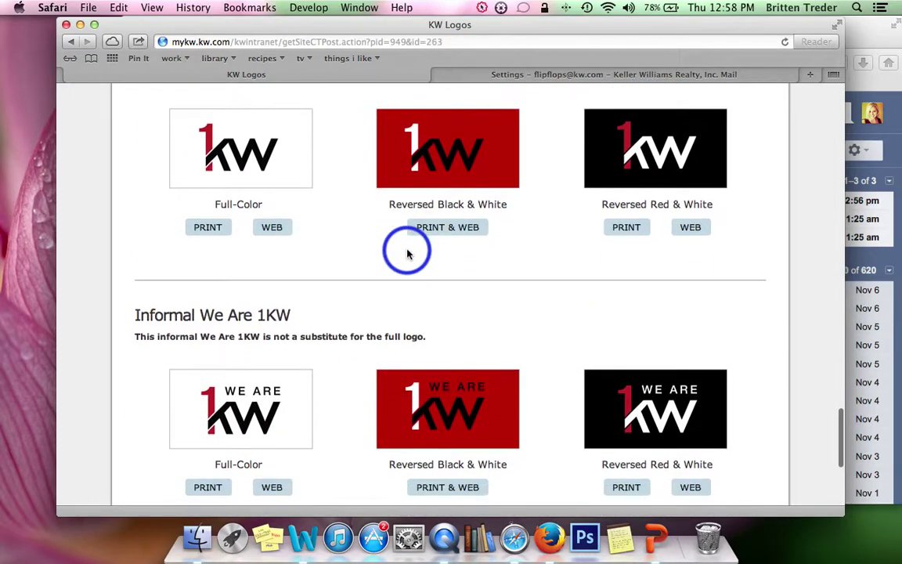
scroll(407, 252, up, 15)
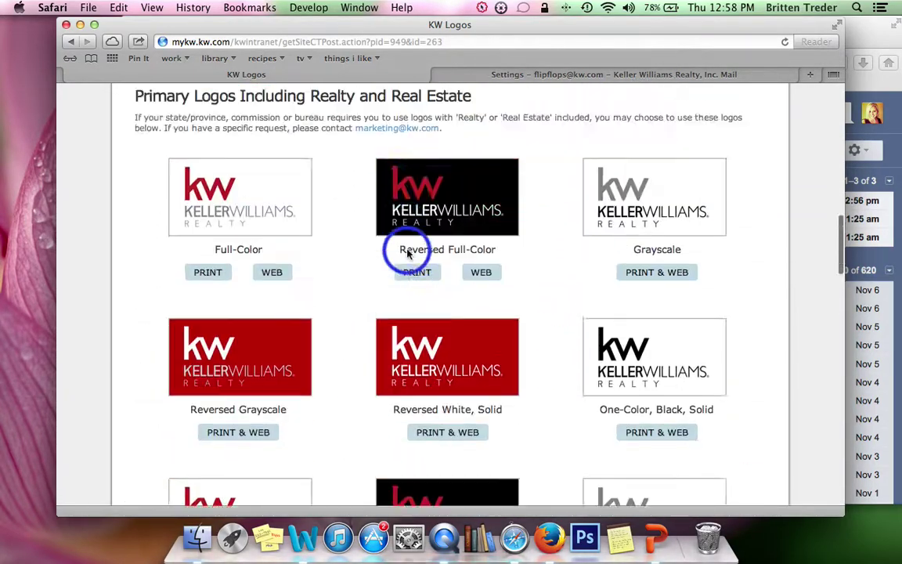
scroll(407, 253, up, 2)
scroll(407, 252, down, 5)
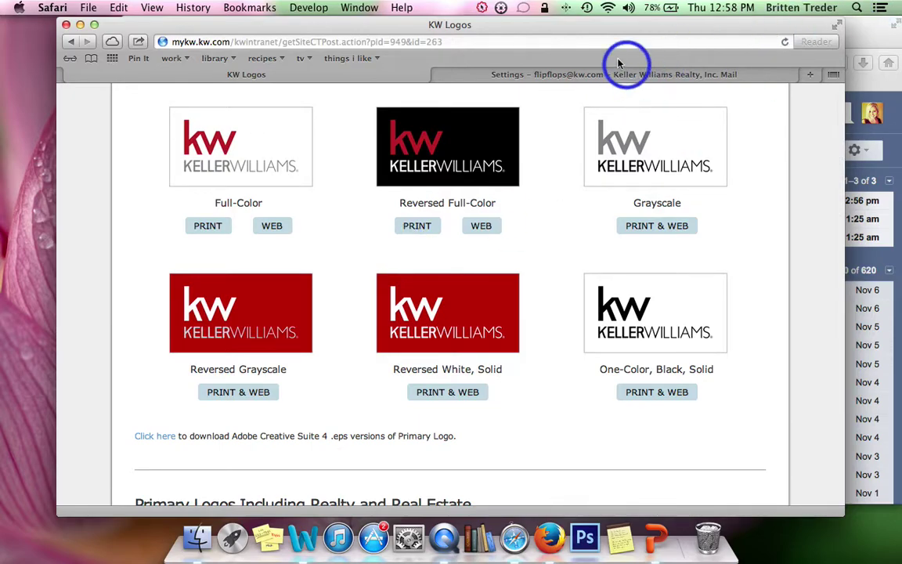
Step: Minimize the Gmail window and download the WEB version of the Full-Color KW logo
drag(586, 32, 566, 31)
click(880, 35)
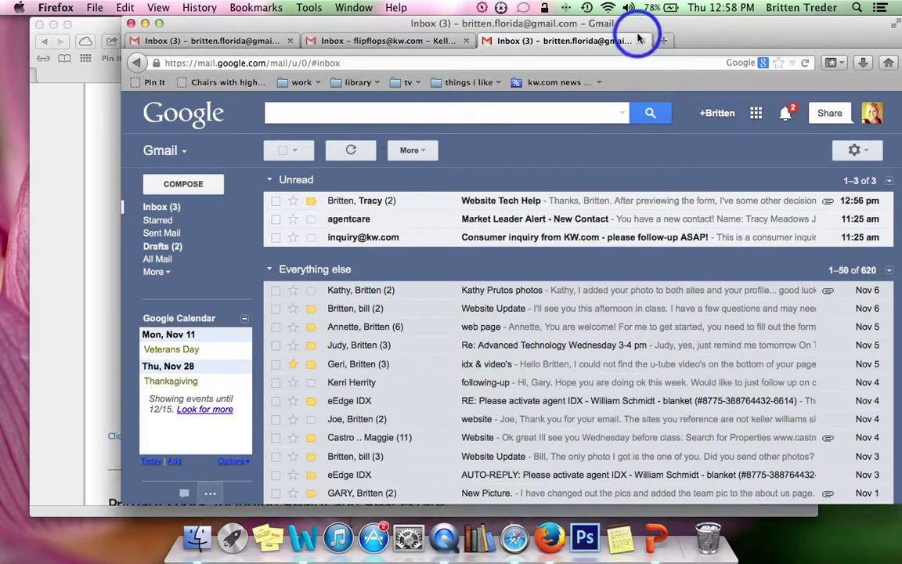
click(147, 24)
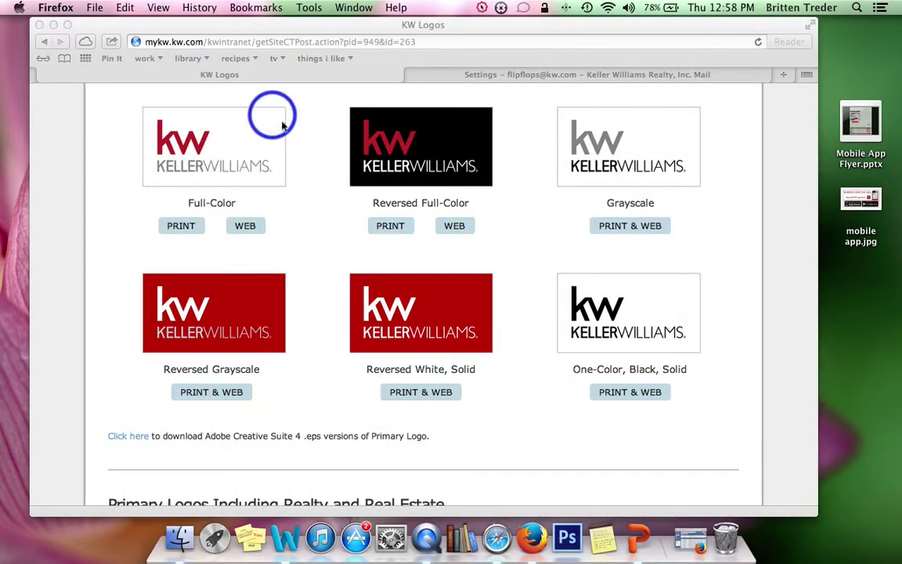
click(246, 229)
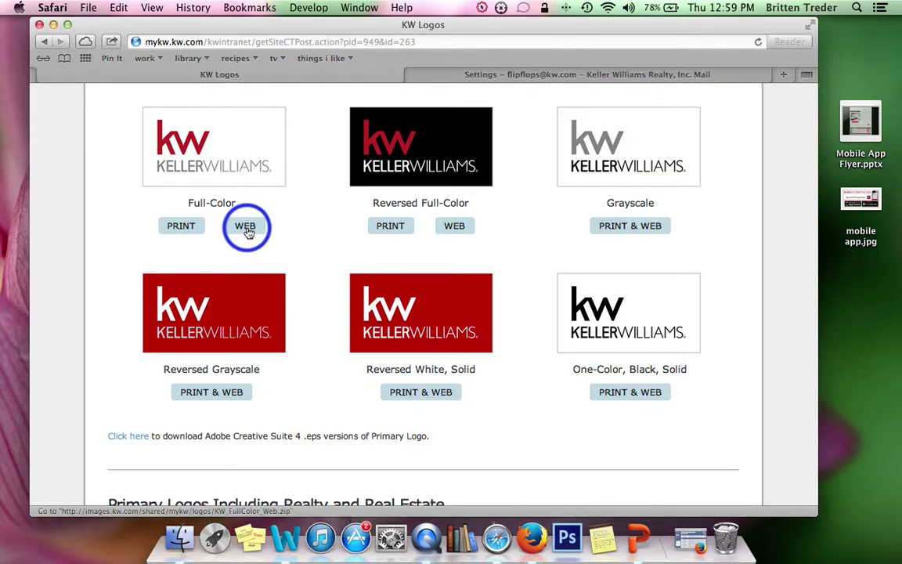
click(246, 229)
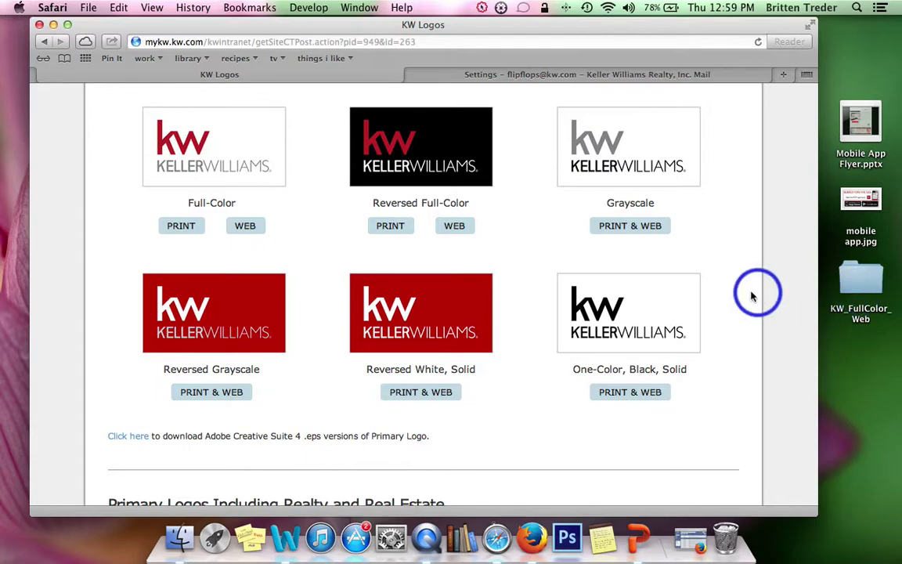
Step: Check the jpg logo in the desktop KW_FullColor_Web folder, then return to myKW home
double_click(866, 286)
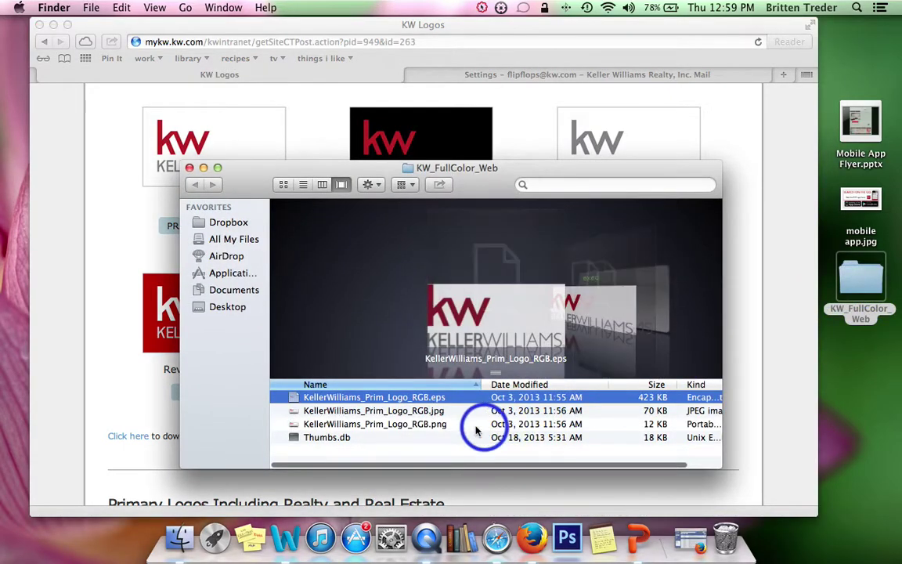
click(431, 411)
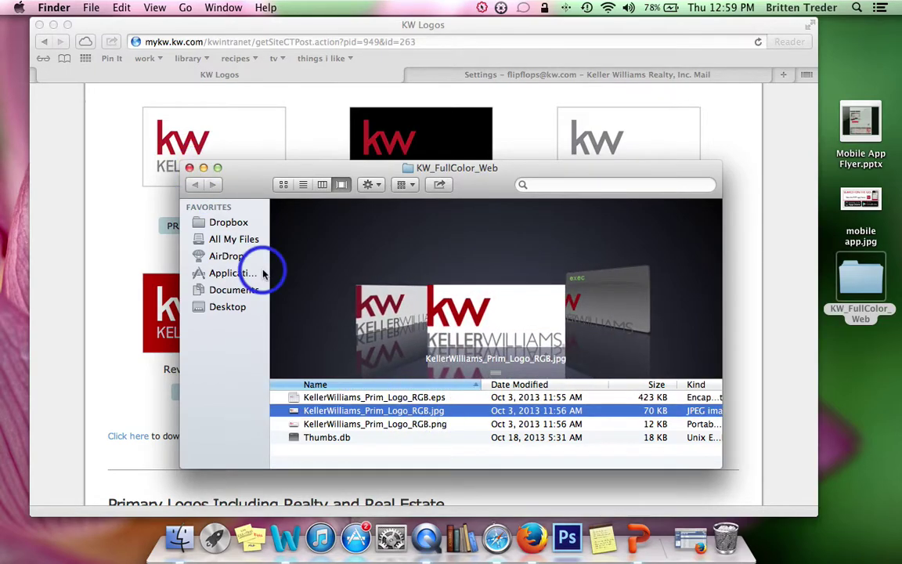
click(189, 168)
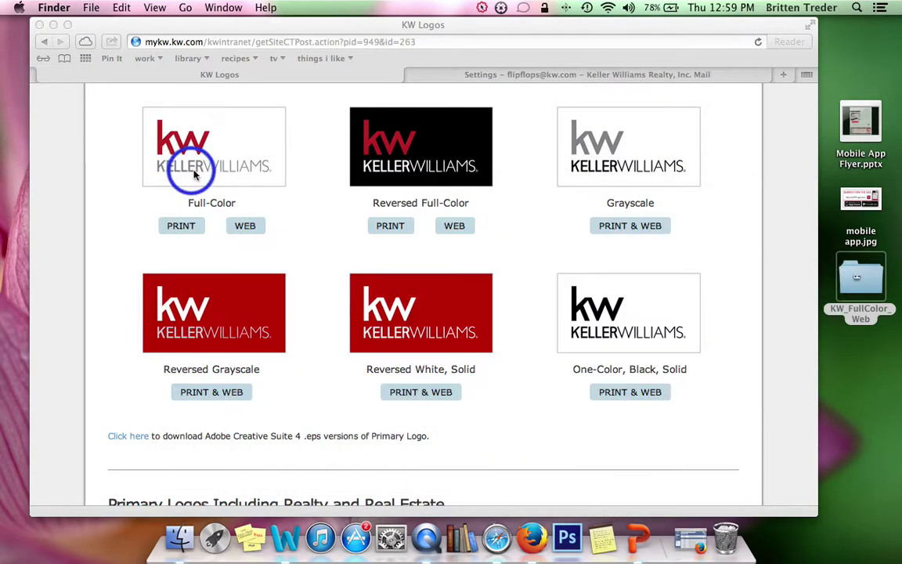
drag(523, 24, 537, 25)
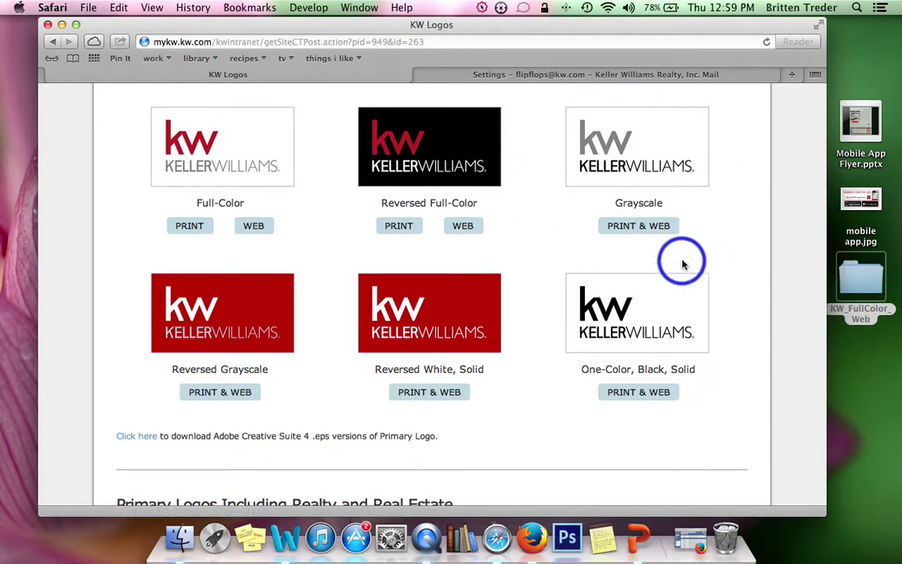
scroll(584, 169, up, 10)
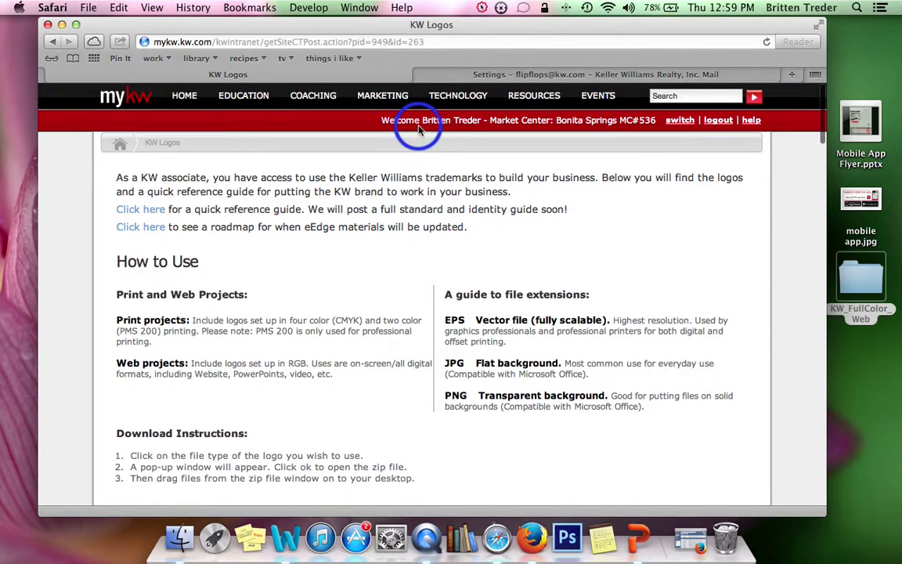
click(129, 94)
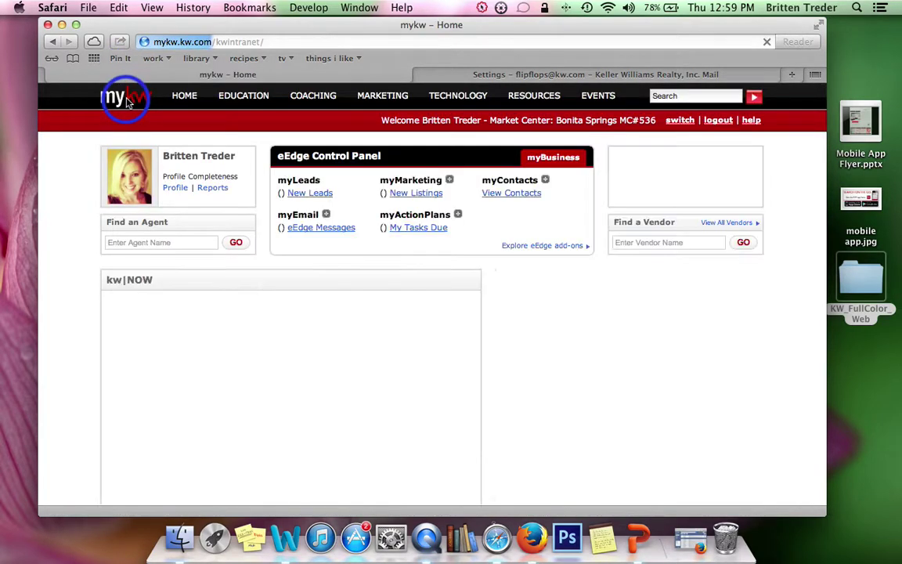
Step: Open 1.3 Manage Photo Library under Manage eAgentC Website and allow the Java uploader
click(451, 180)
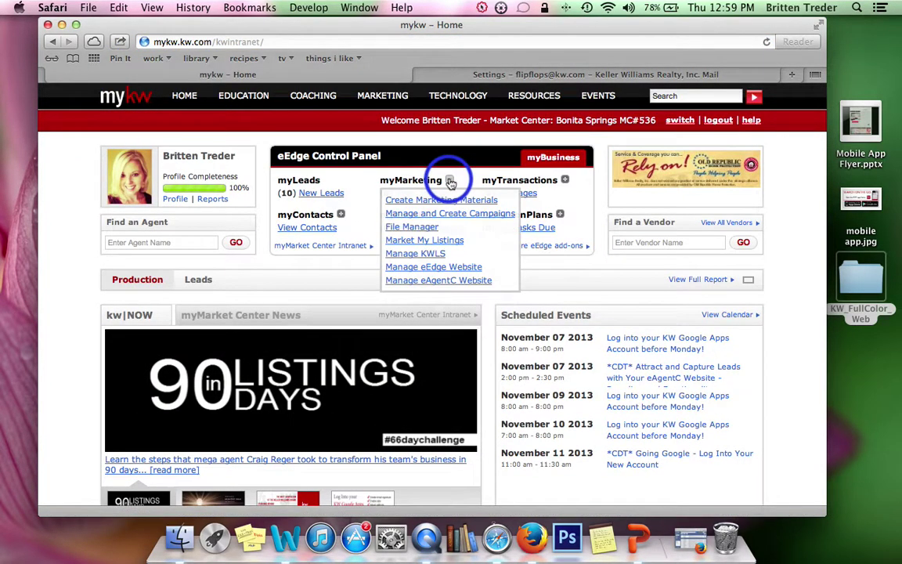
click(446, 281)
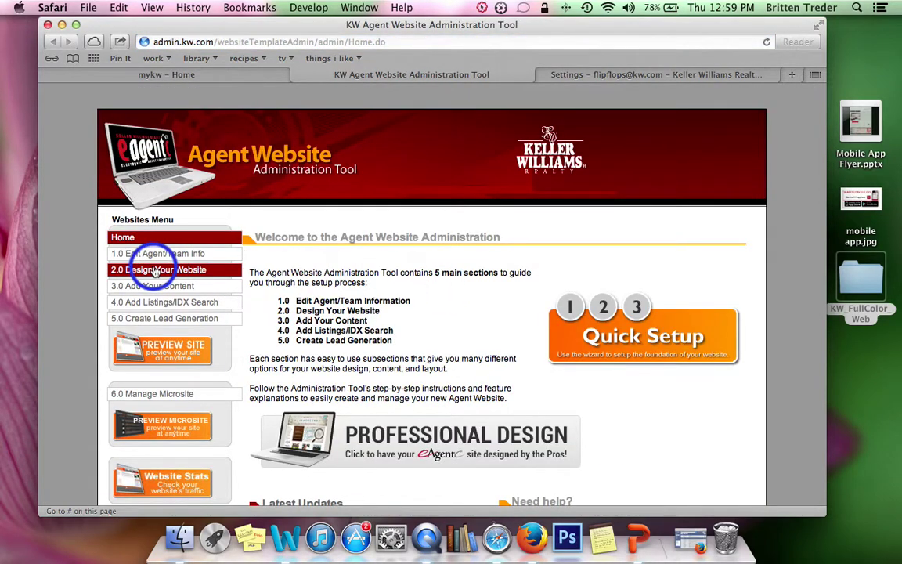
click(131, 253)
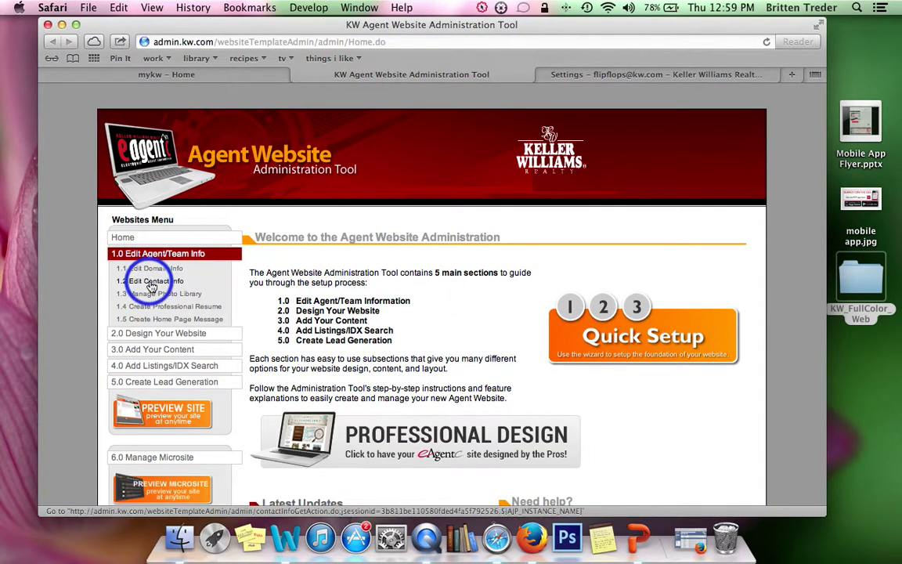
click(156, 295)
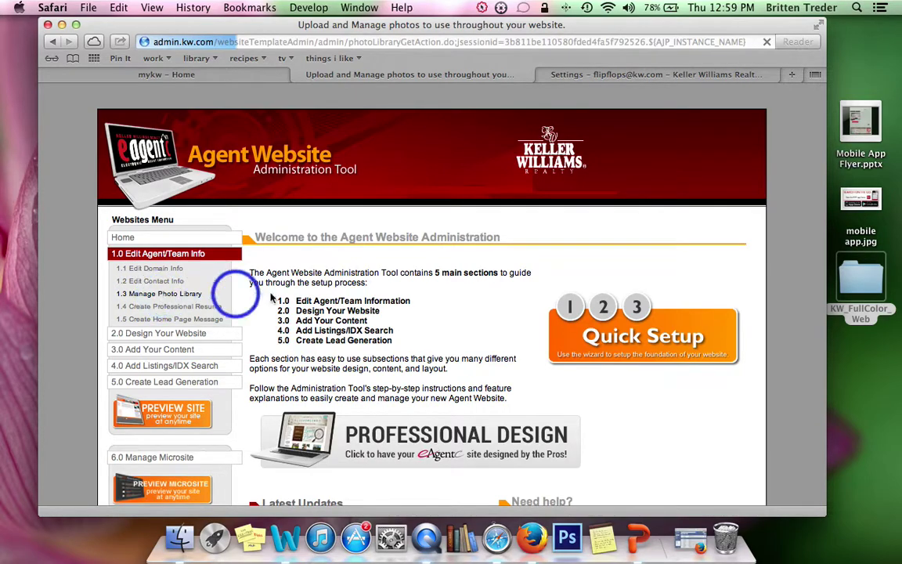
scroll(502, 277, down, 5)
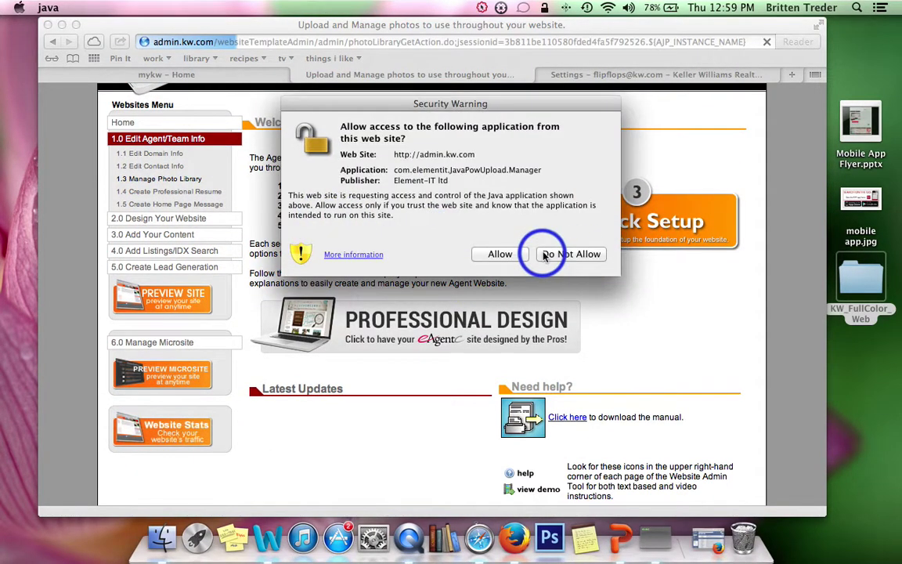
click(501, 254)
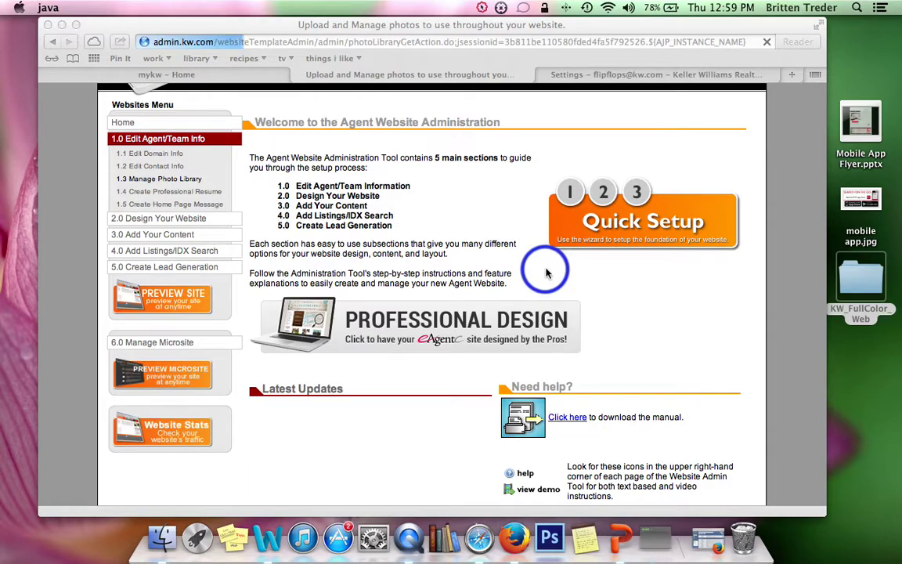
scroll(546, 274, down, 6)
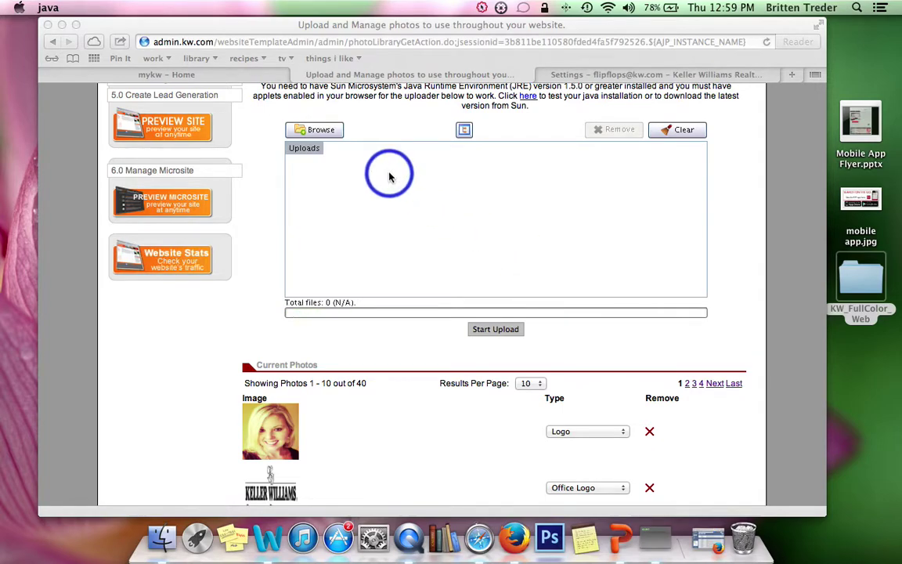
Step: Add KellerWilliams_Prim_Logo_RGB.jpg from Desktop > KW_FullColor_Web to the uploader queue
click(319, 134)
click(319, 134)
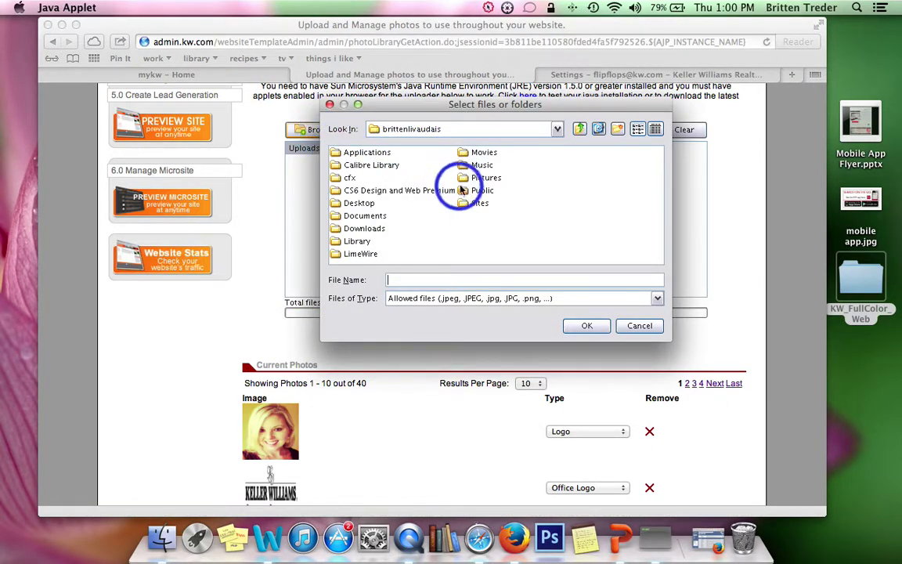
click(350, 204)
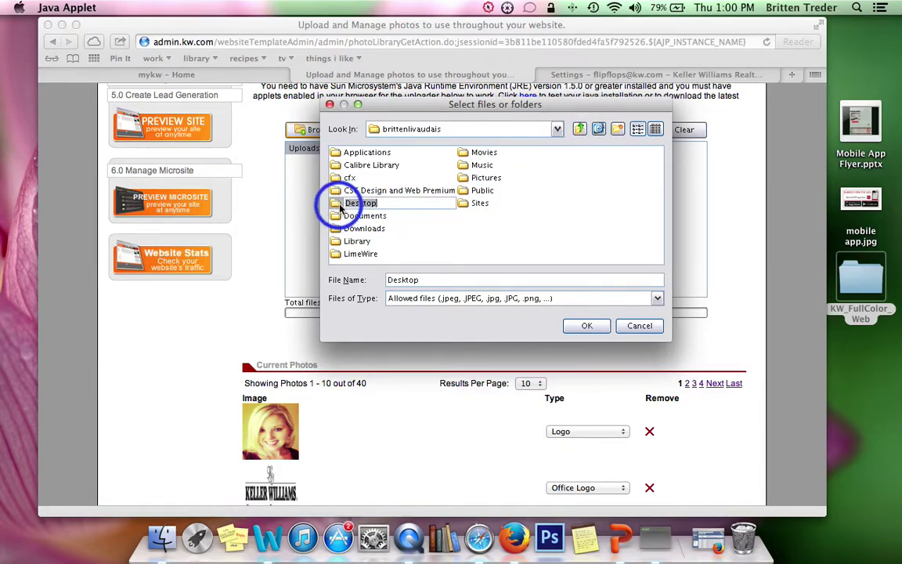
double_click(349, 203)
click(518, 190)
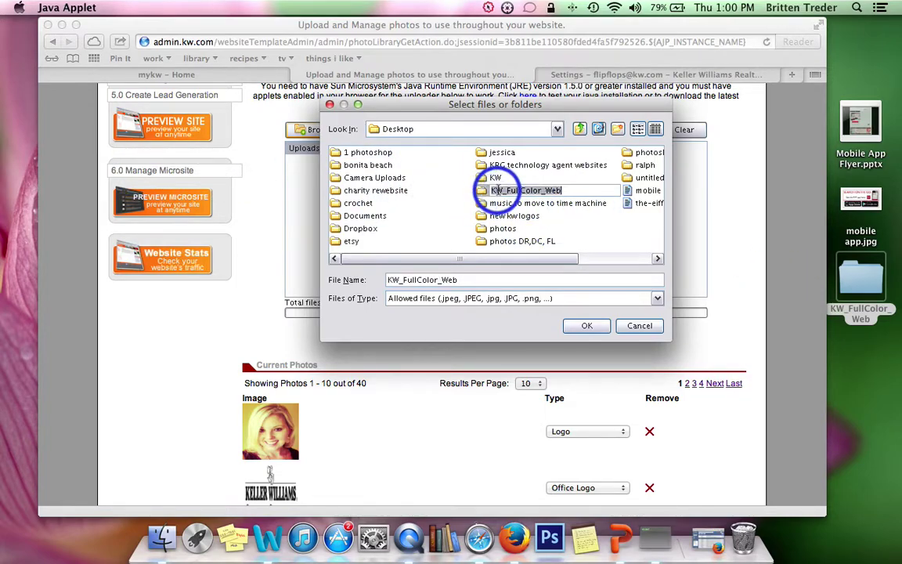
click(481, 193)
double_click(481, 193)
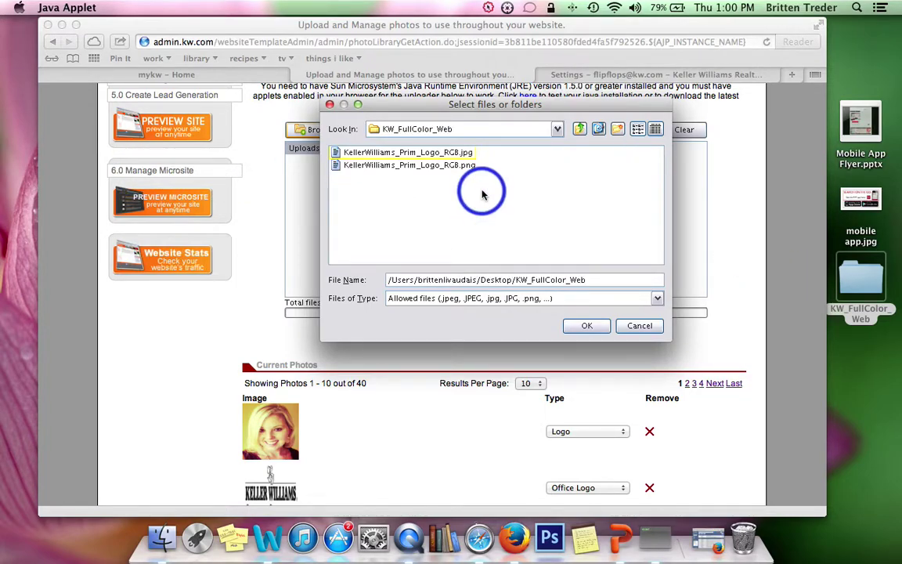
click(443, 153)
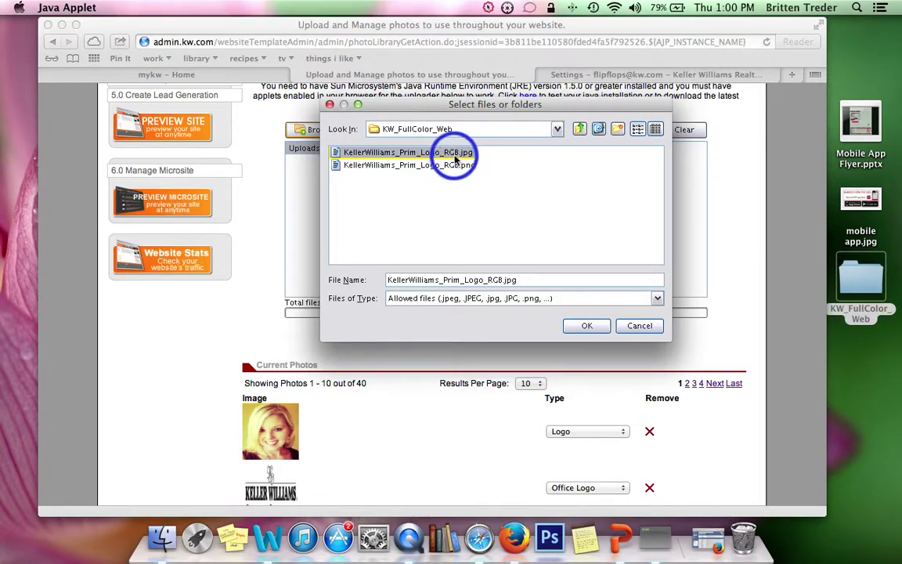
click(586, 327)
scroll(606, 328, down, 3)
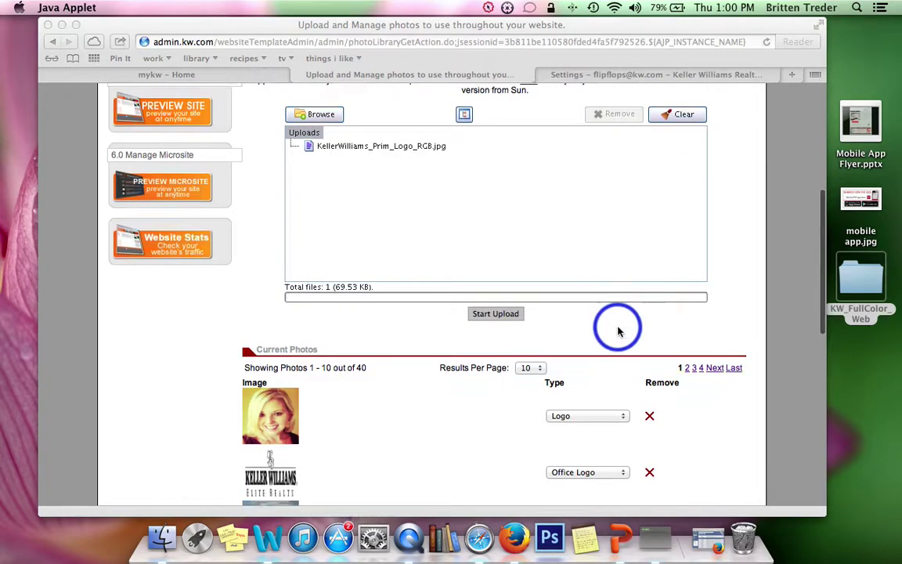
click(498, 250)
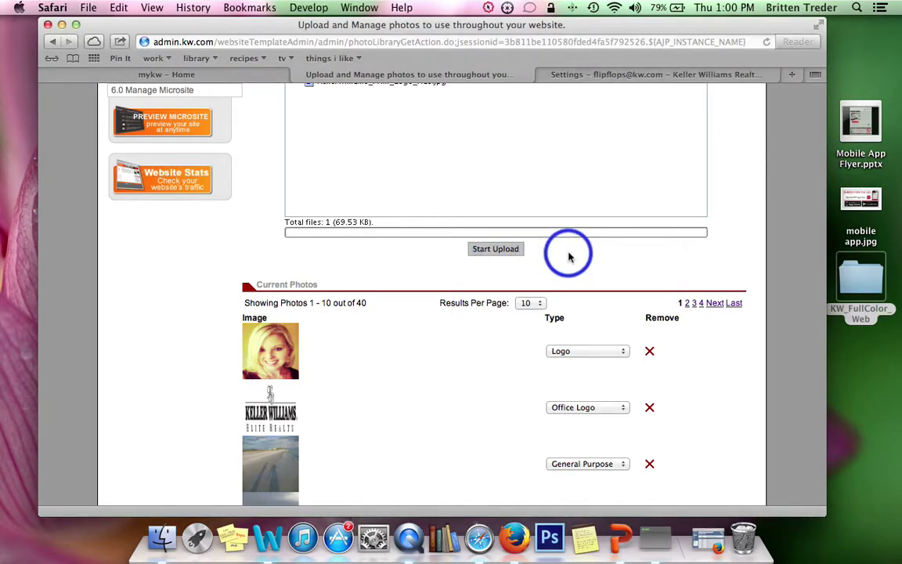
Step: Upload the logo and go to page 3 of Current Photos
click(495, 248)
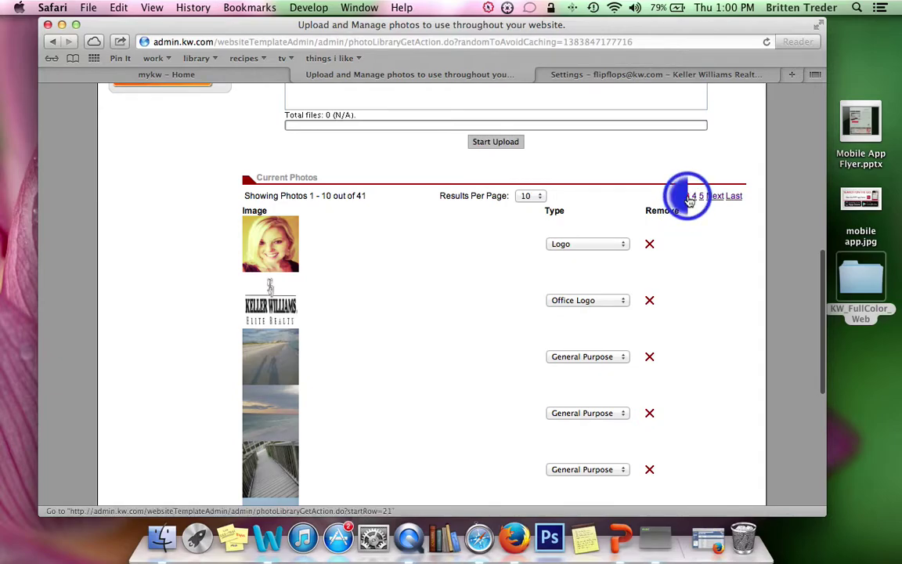
click(689, 198)
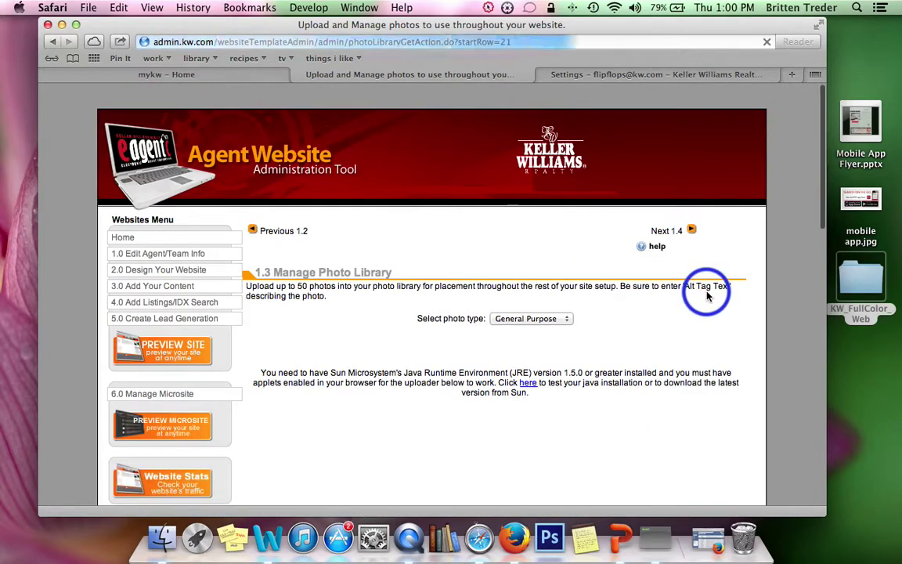
scroll(707, 296, down, 10)
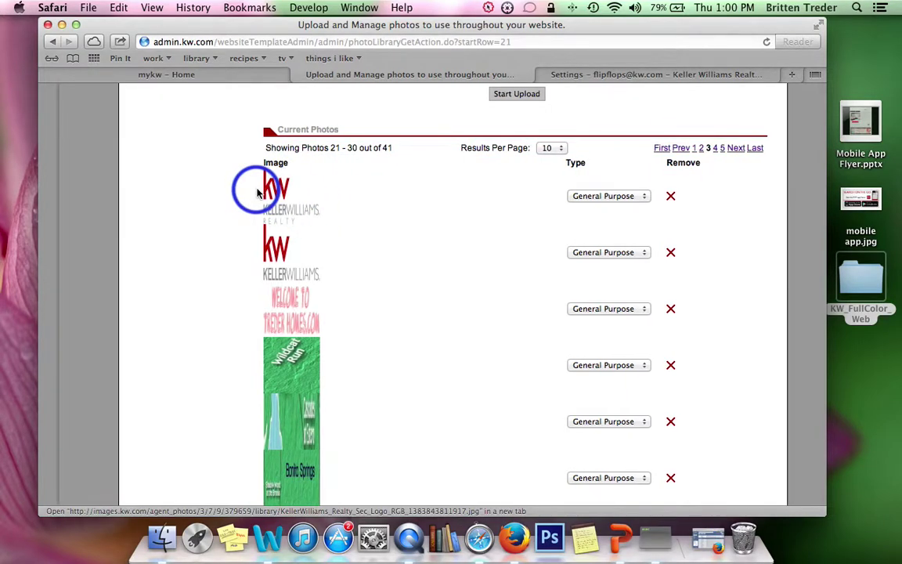
Step: Copy the KW logo's image address and return to the Gmail signature's empty first line
right_click(253, 193)
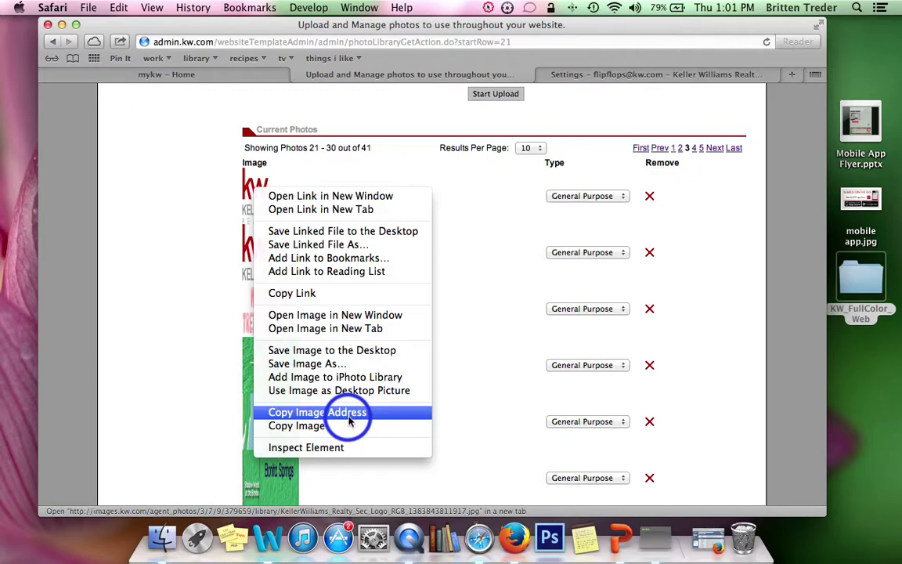
click(331, 412)
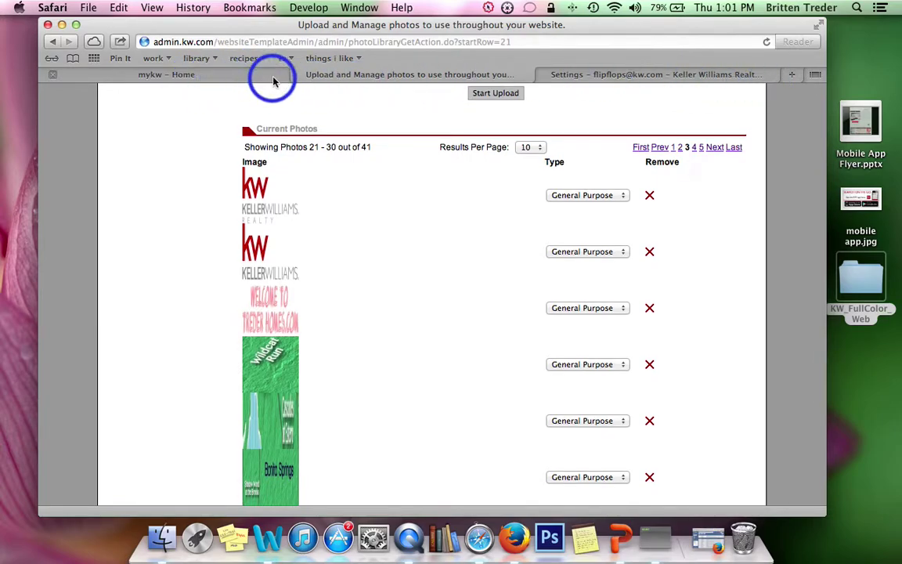
click(551, 72)
click(350, 276)
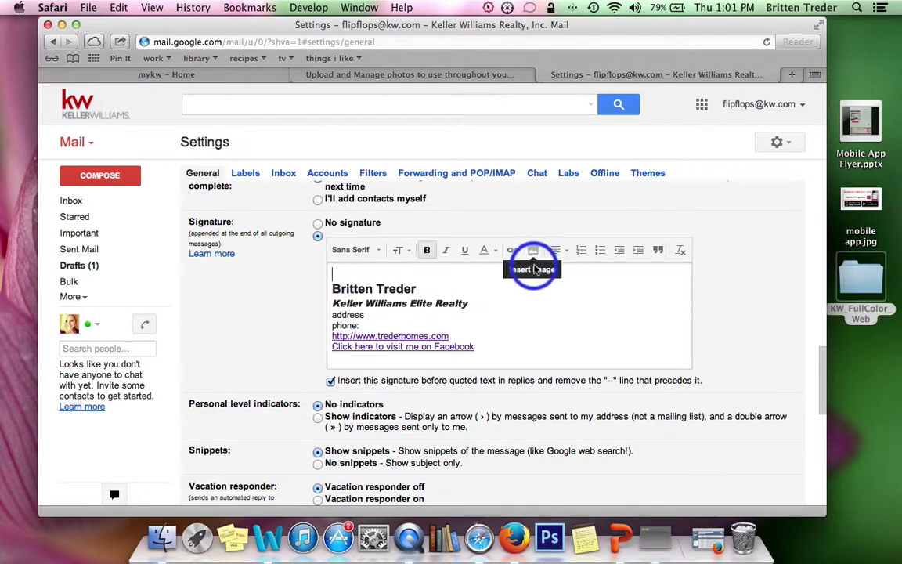
Step: Insert the KW logo at the signature's top by pasting its address as the Image URL
click(533, 254)
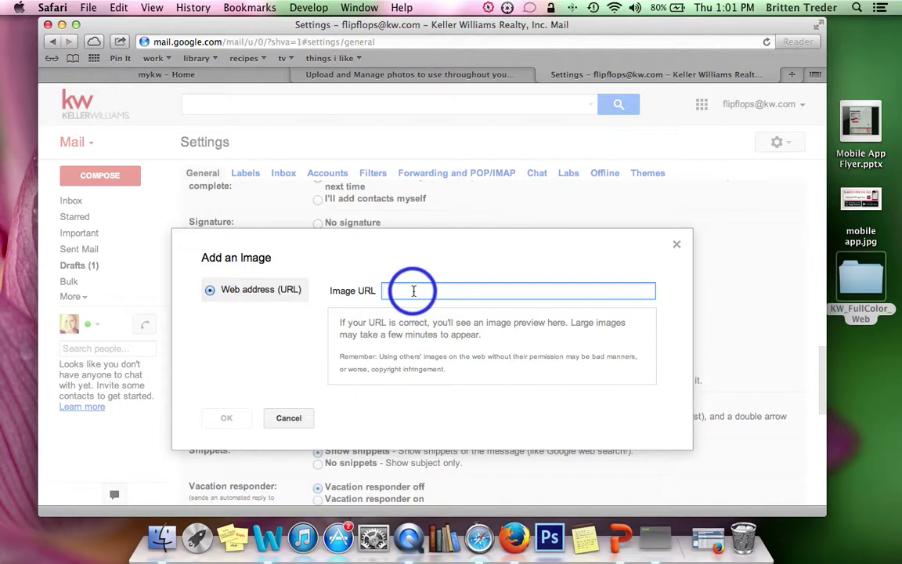
right_click(407, 291)
click(408, 316)
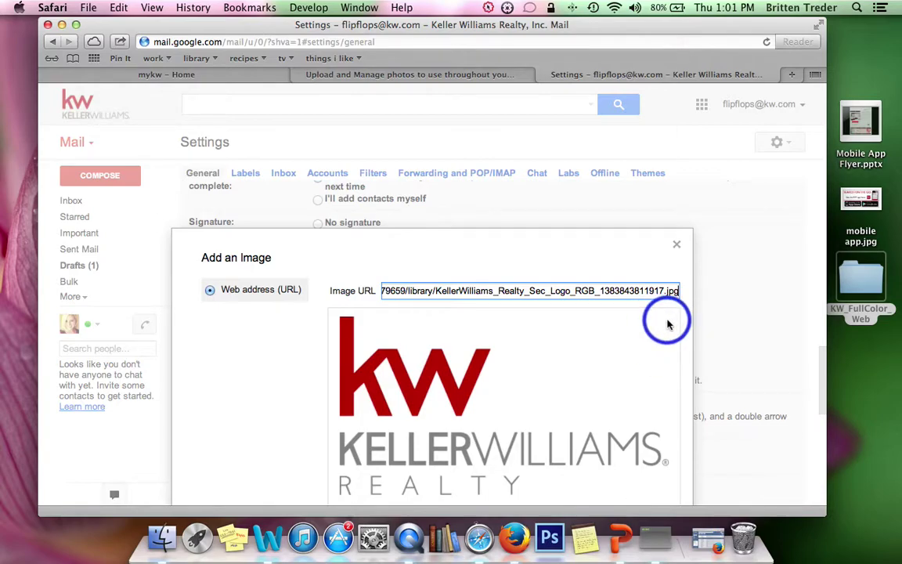
key(super+minus)
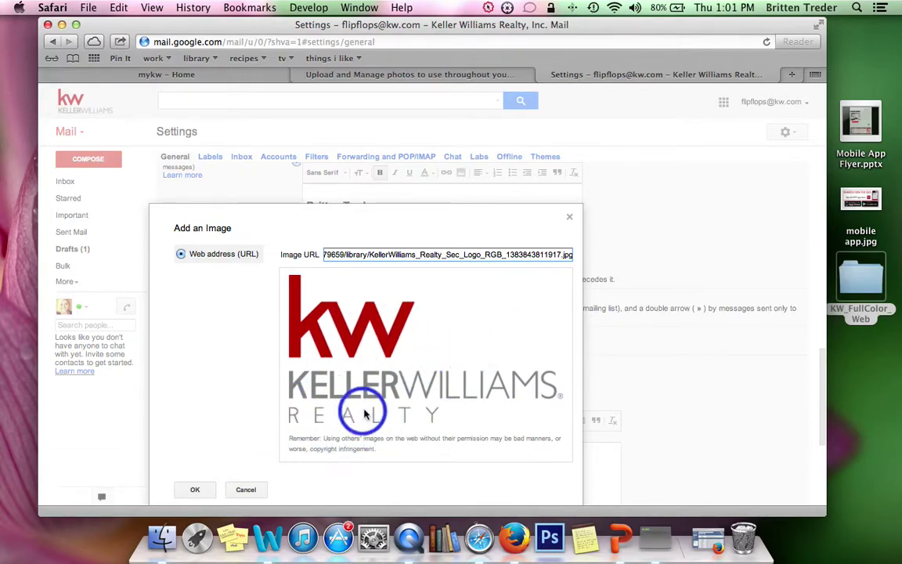
click(194, 490)
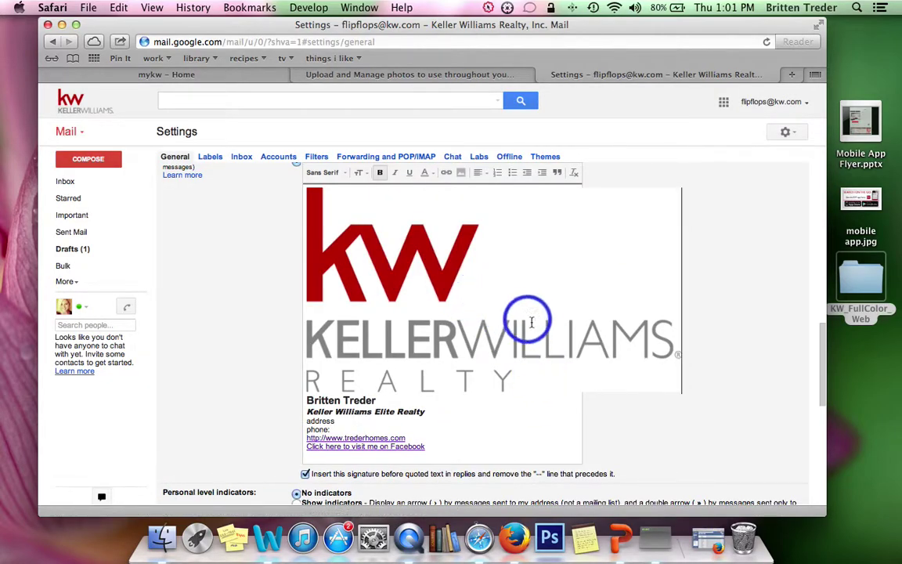
Step: Resize the signature's KW logo to Small after trying Medium
click(409, 276)
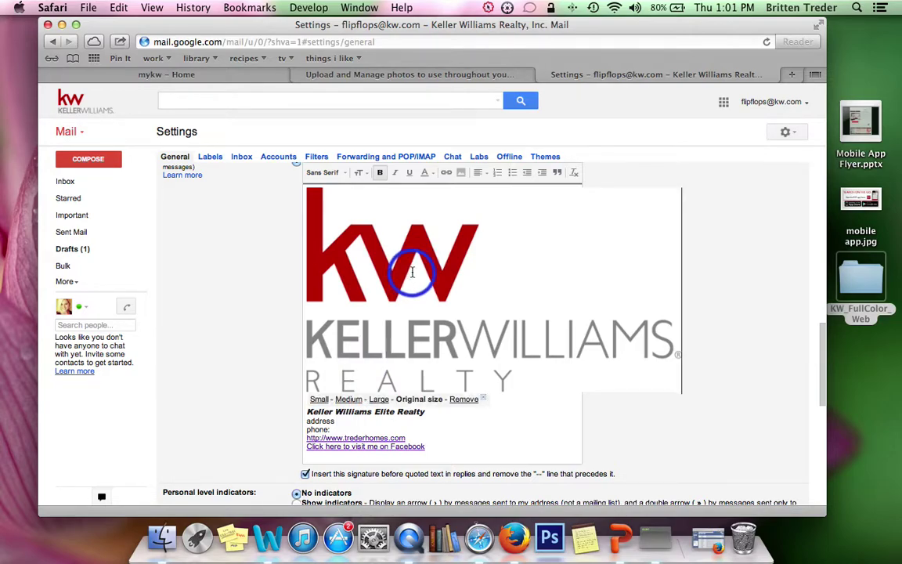
key(super+equal)
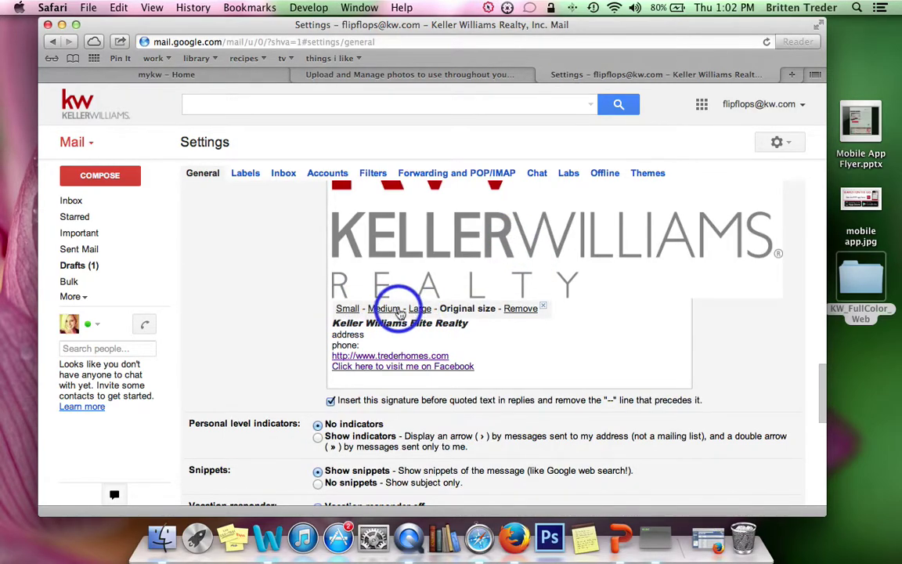
scroll(329, 337, down, 7)
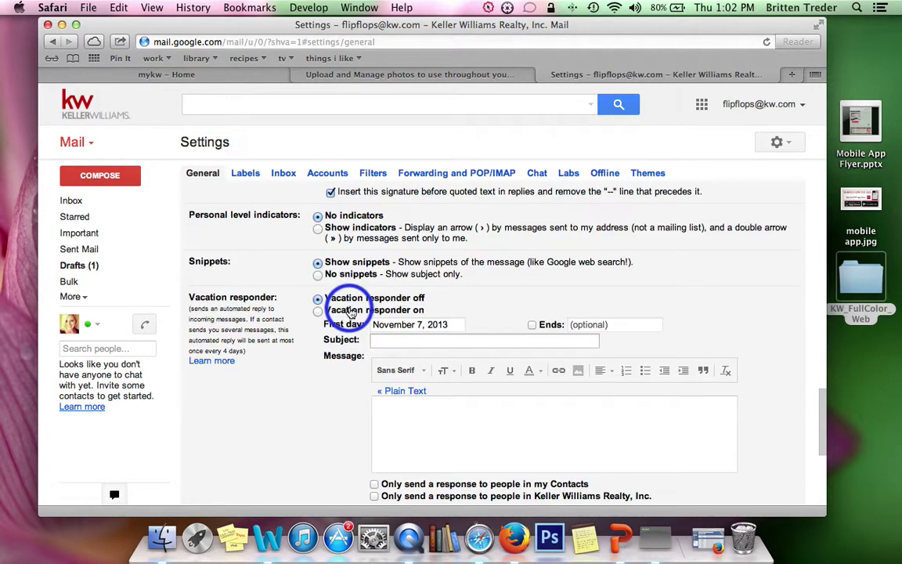
scroll(619, 423, down, 3)
scroll(675, 419, up, 8)
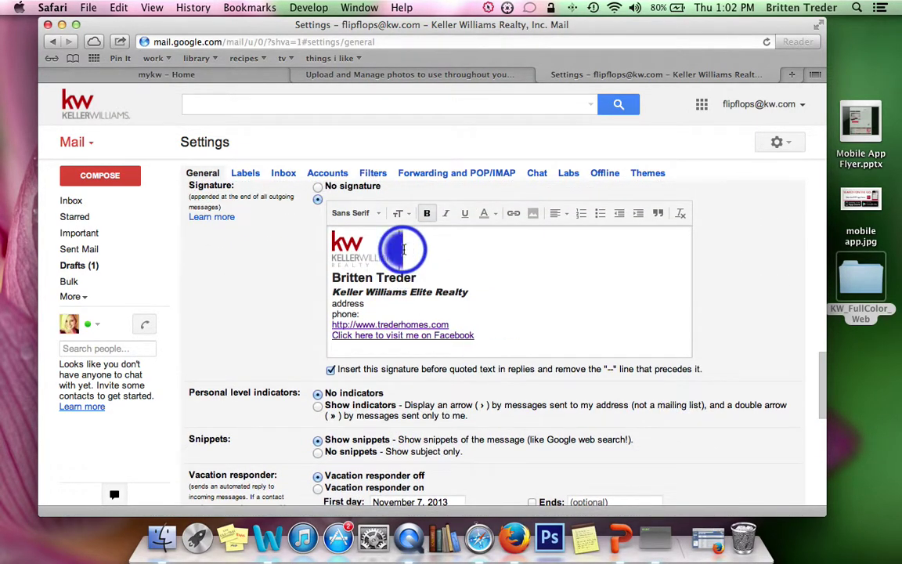
drag(388, 258, 327, 250)
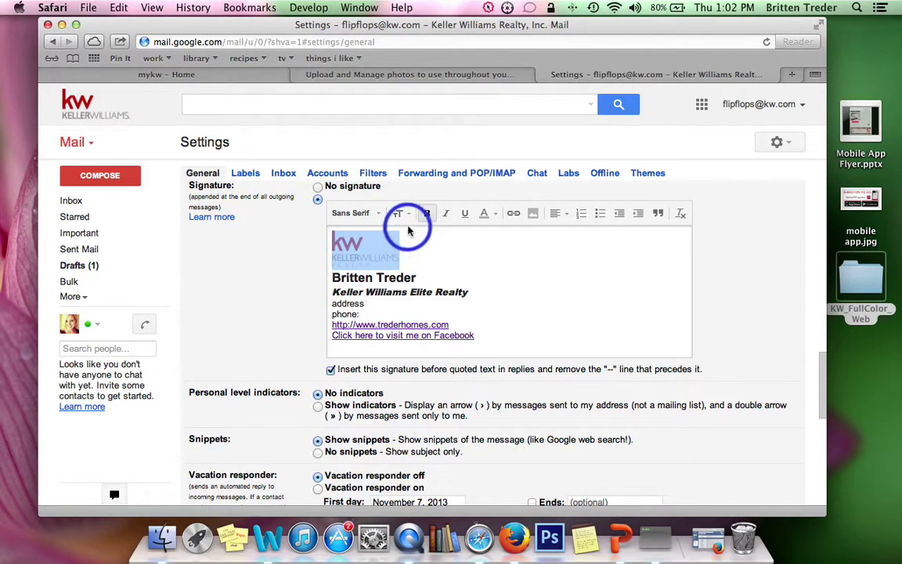
click(352, 246)
click(389, 278)
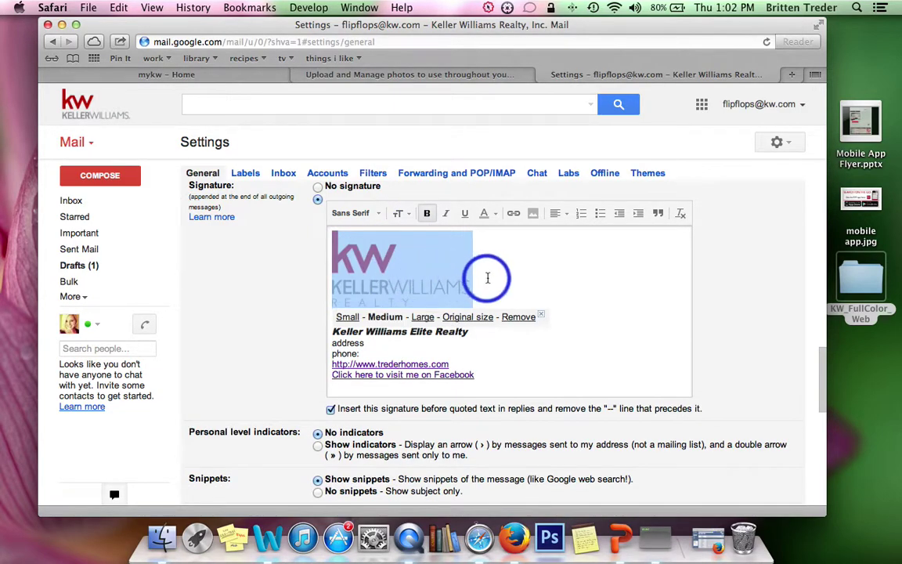
click(501, 277)
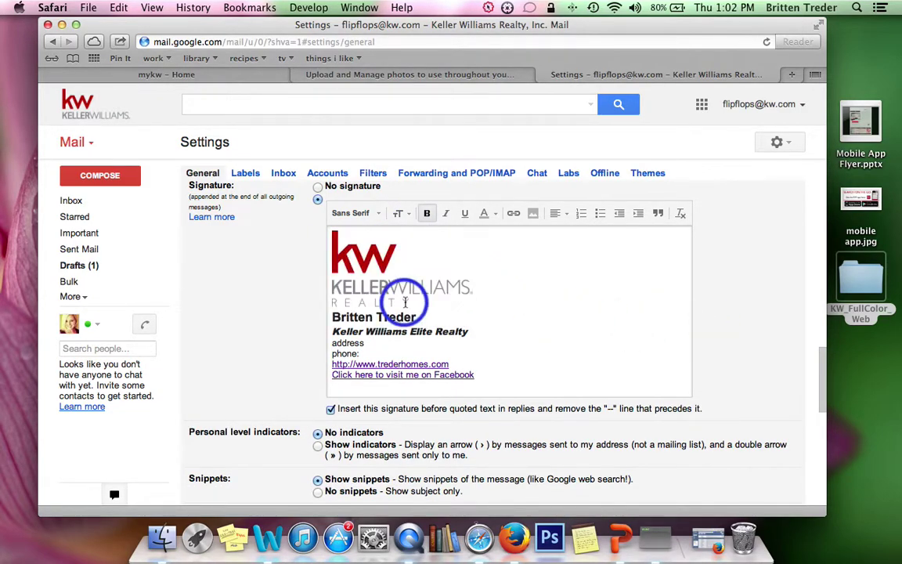
click(368, 252)
click(349, 317)
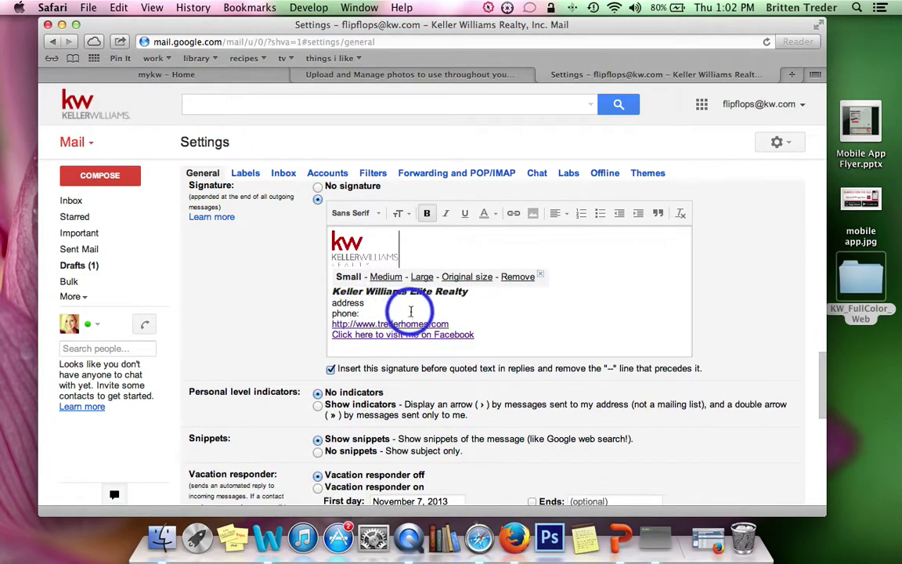
click(444, 307)
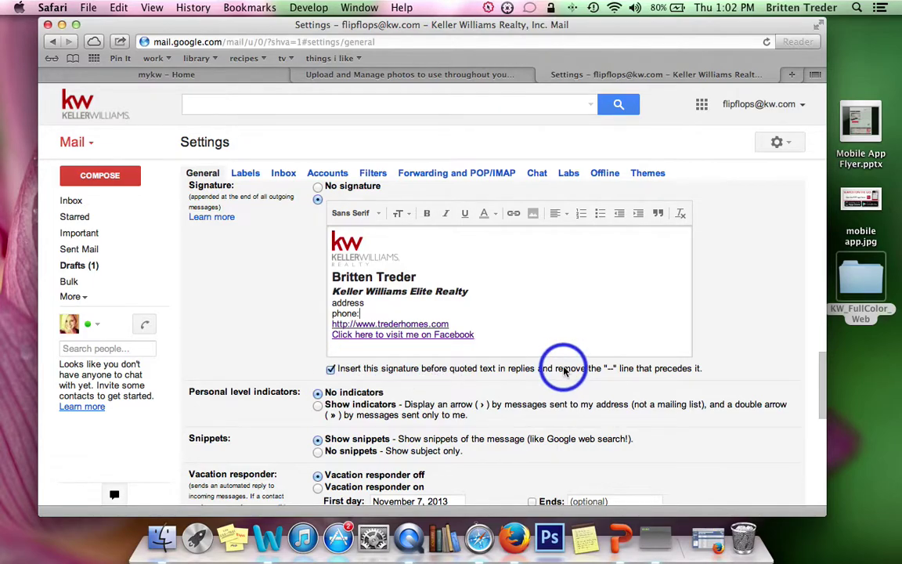
Step: Save the signature changes
scroll(564, 371, down, 1)
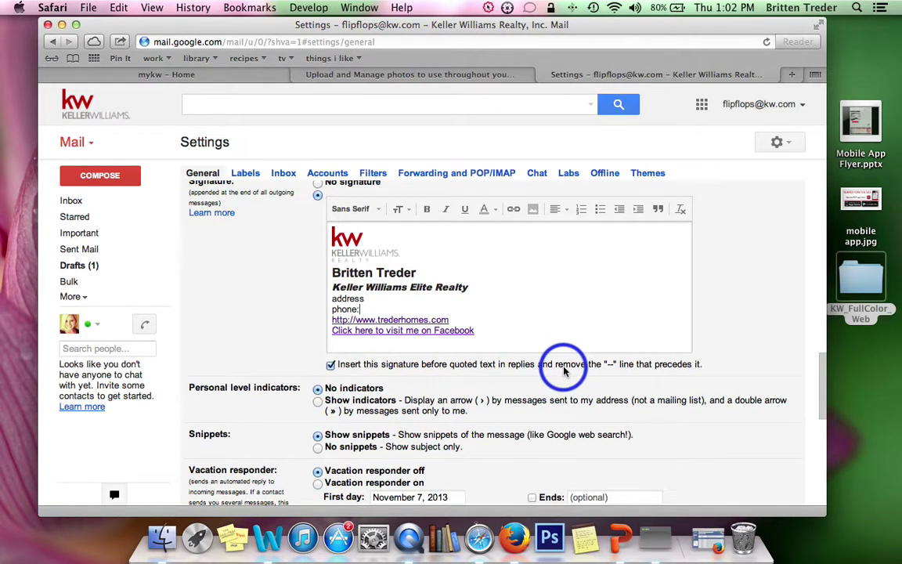
scroll(563, 371, down, 3)
scroll(562, 369, down, 10)
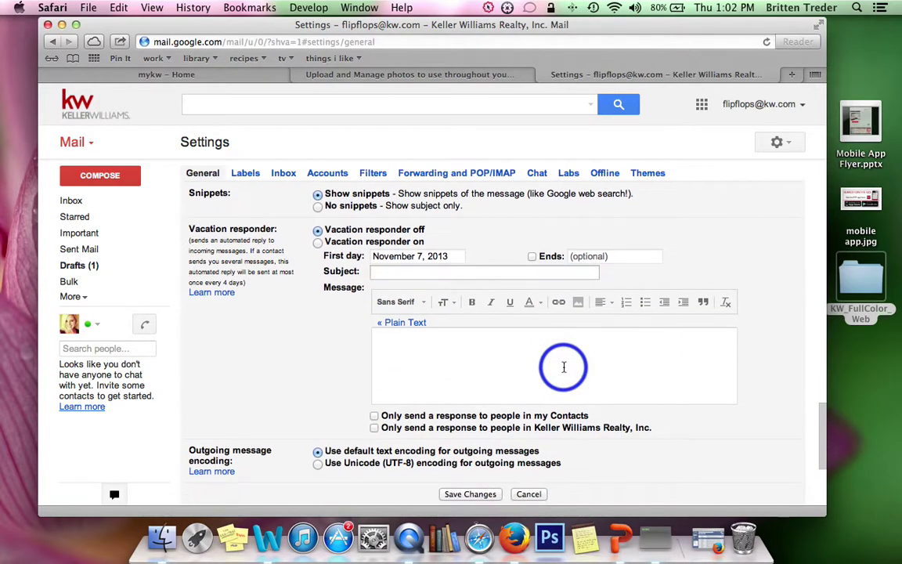
click(468, 324)
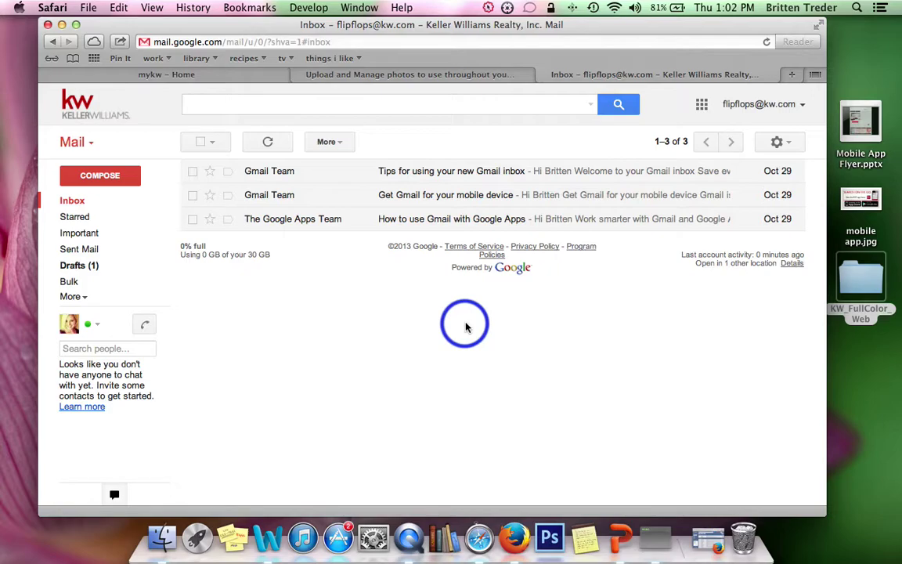
Step: Compose a new message and confirm the signature's Facebook link opens the Facebook page
click(87, 178)
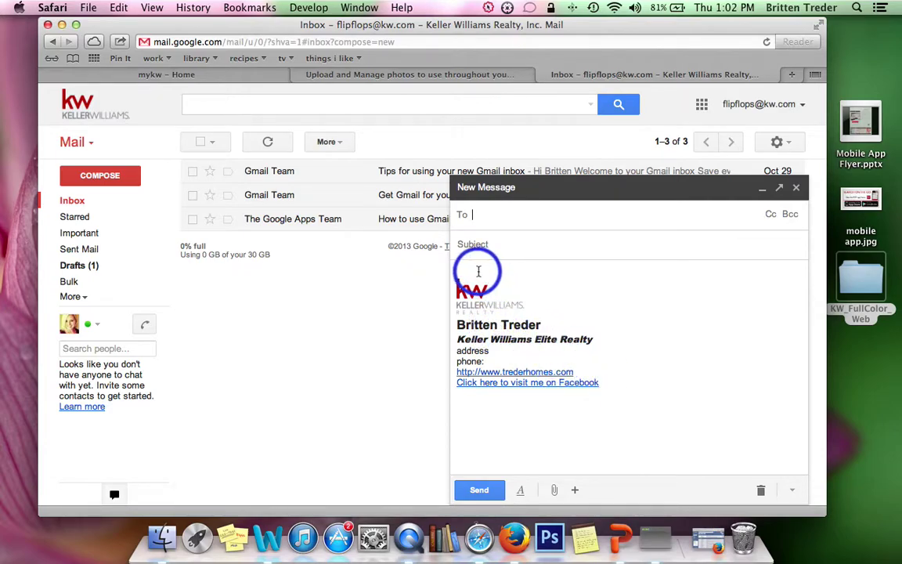
click(640, 284)
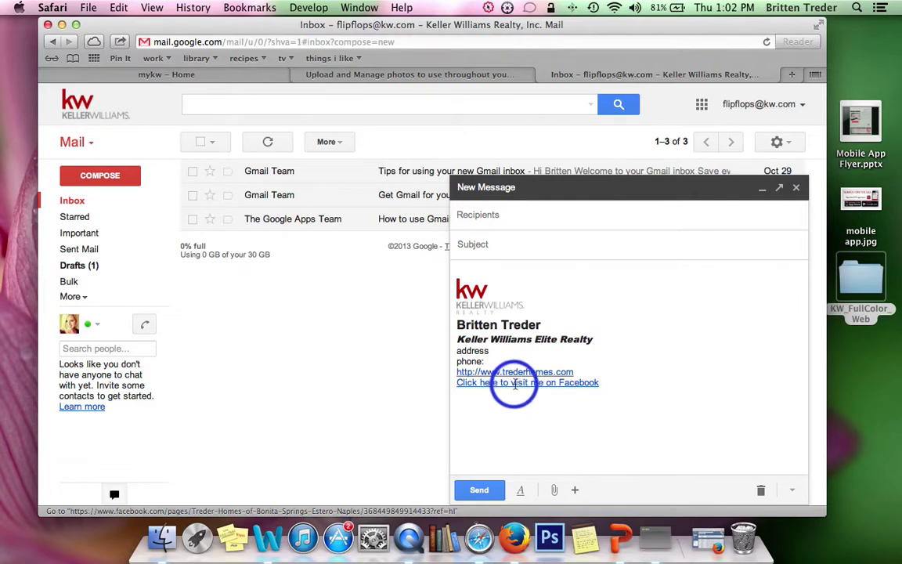
click(514, 383)
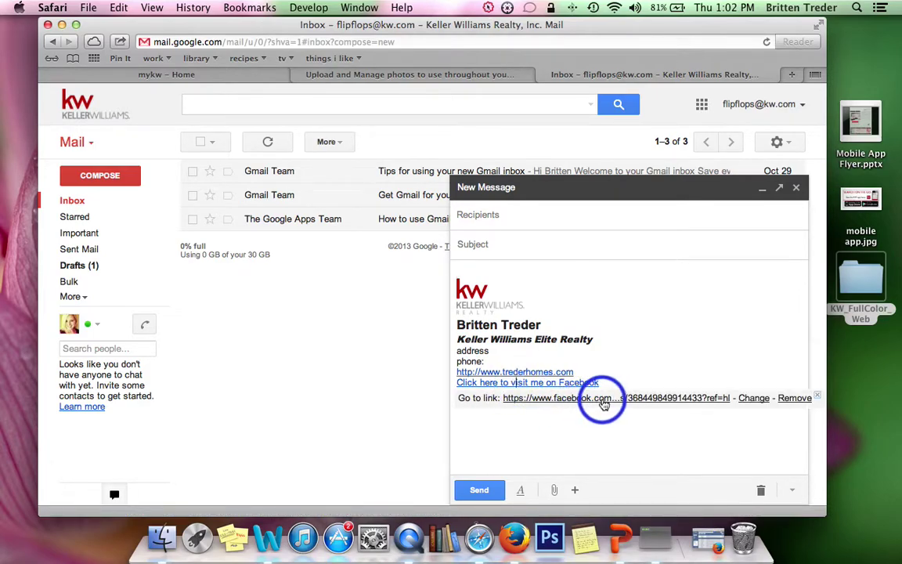
click(626, 391)
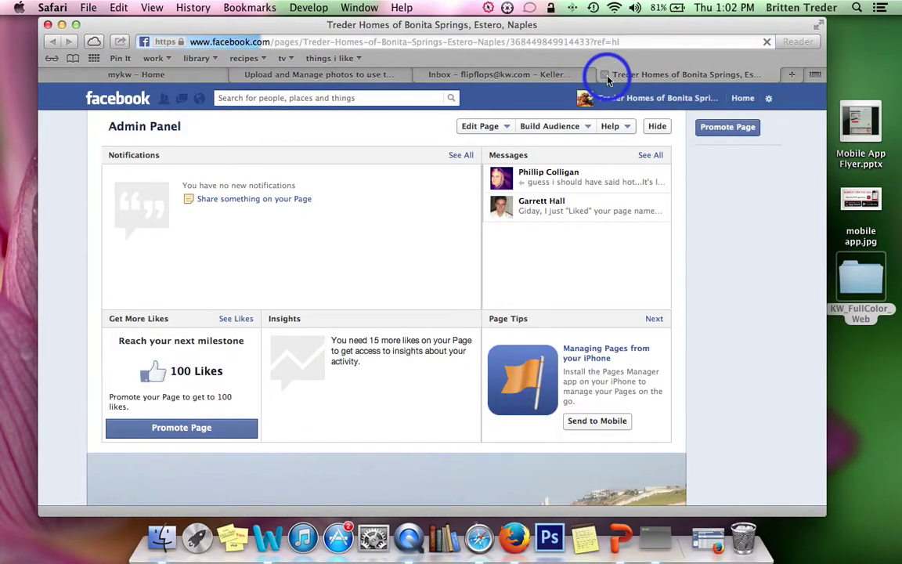
click(603, 75)
click(473, 281)
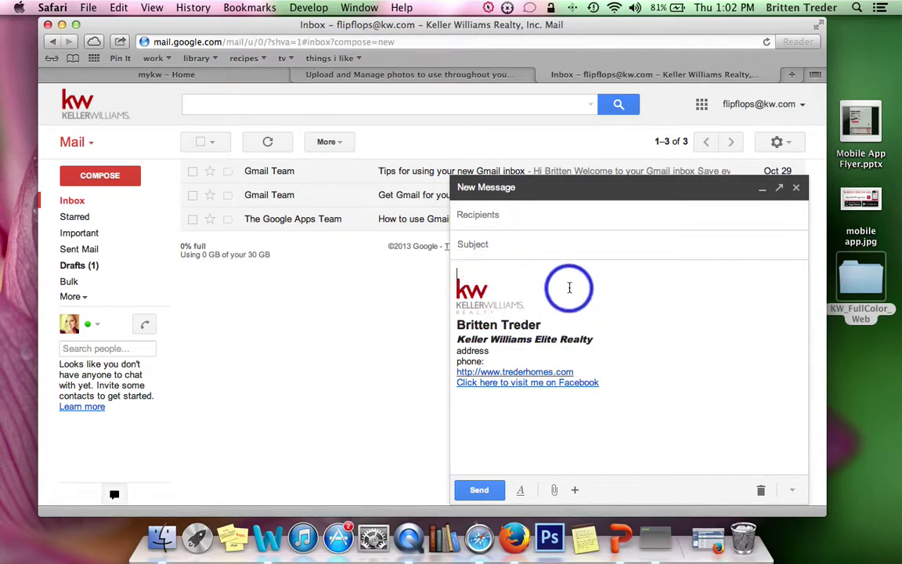
Step: Add a blank line above the signature and close the test message as a draft
key(Return)
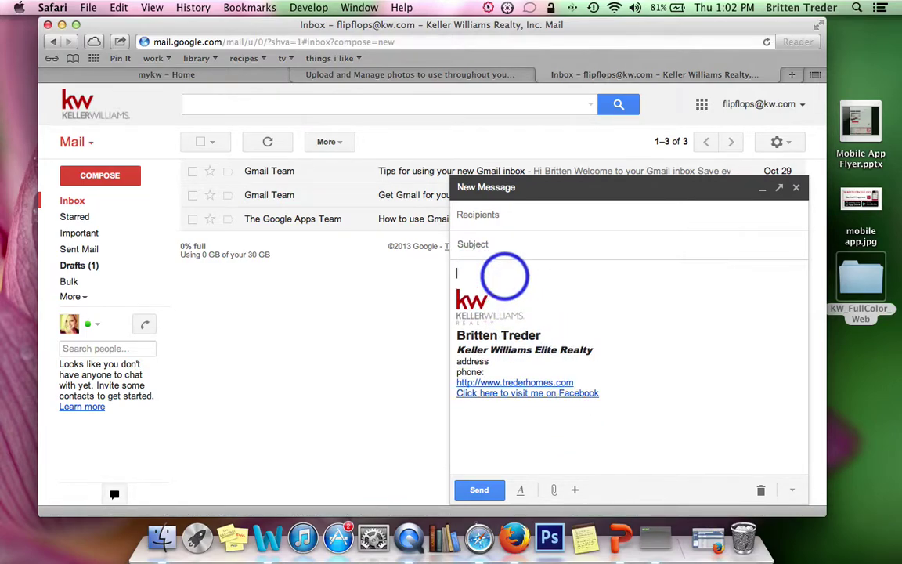
click(796, 189)
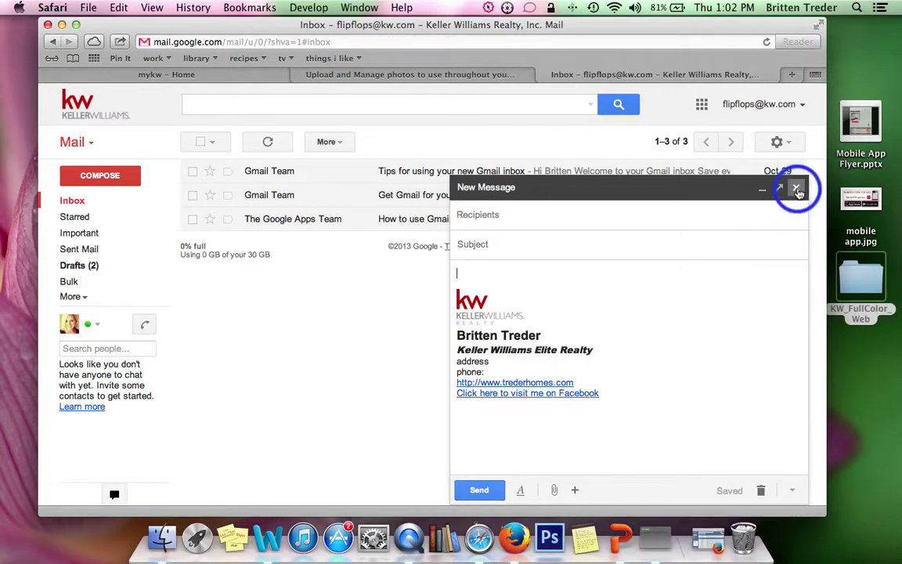
click(796, 190)
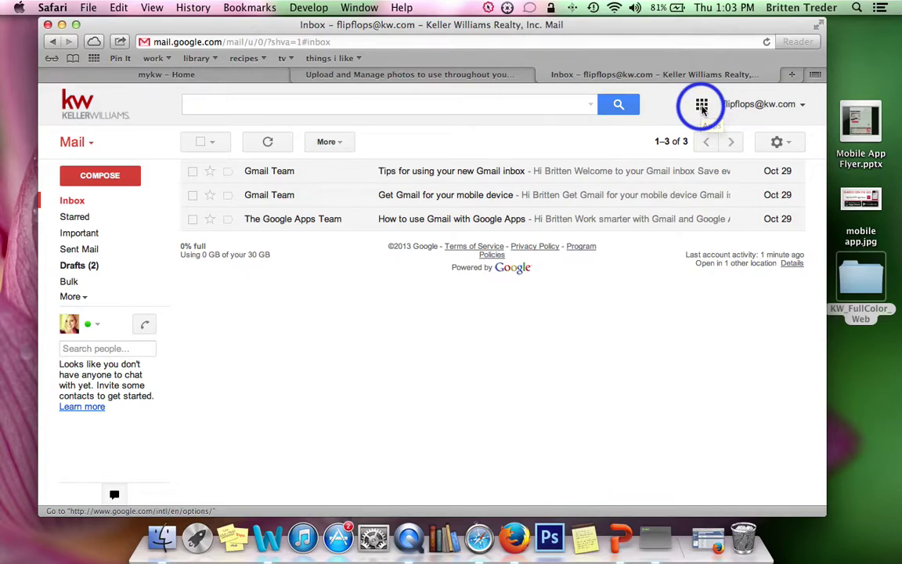
Step: Open Google Drive from the apps grid and look over the CREATE menu
click(701, 107)
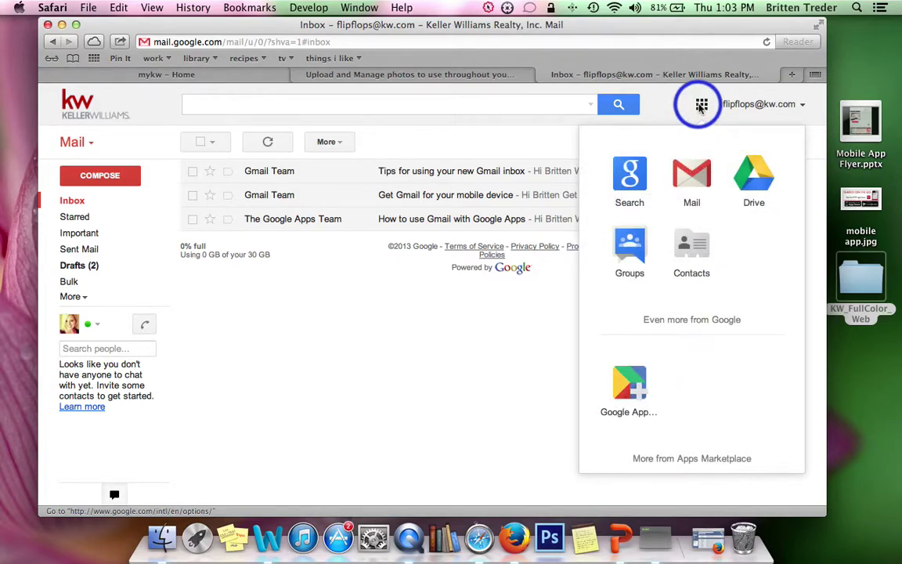
click(754, 173)
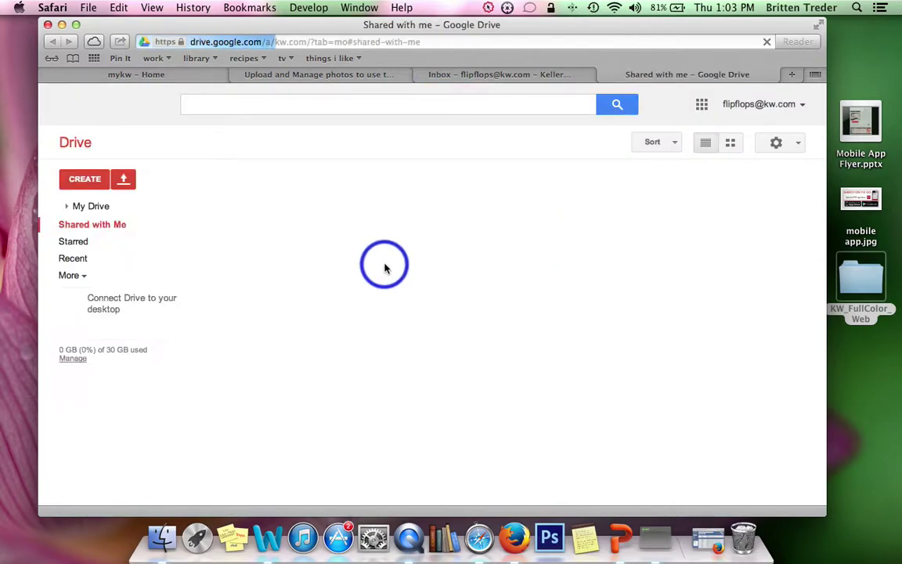
click(91, 183)
click(124, 247)
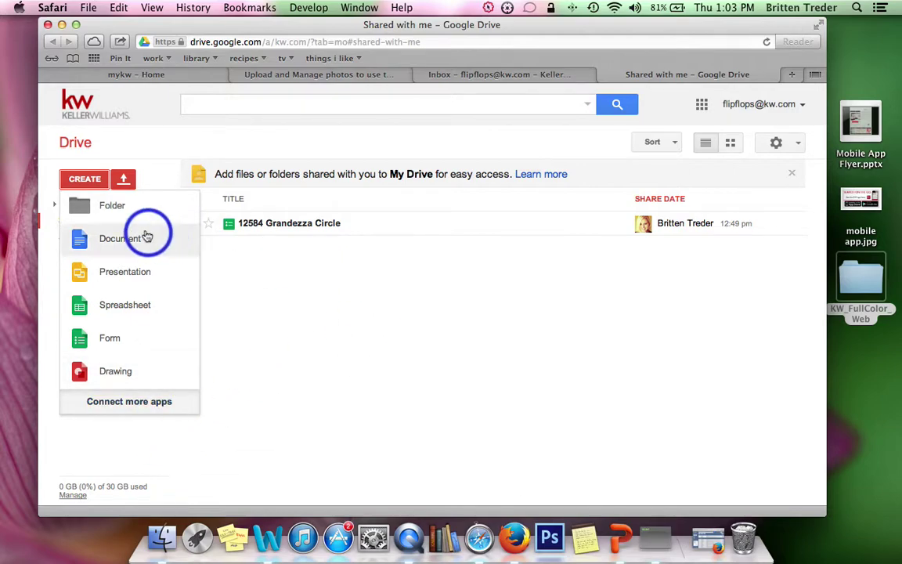
click(76, 180)
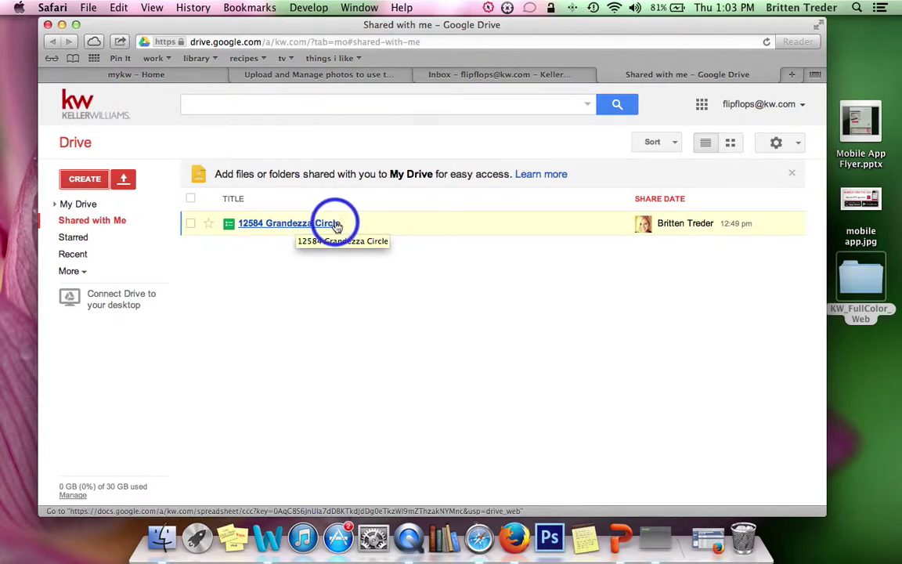
click(85, 177)
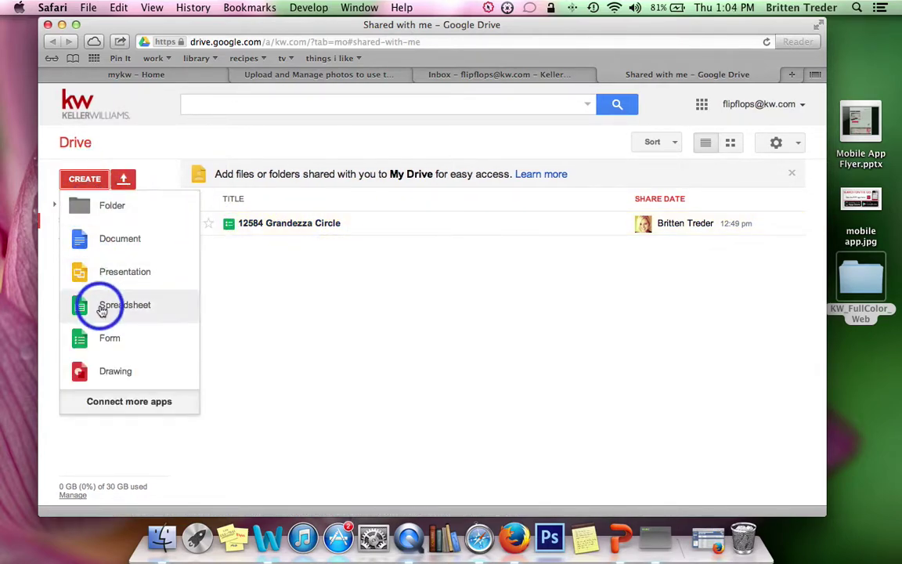
click(299, 226)
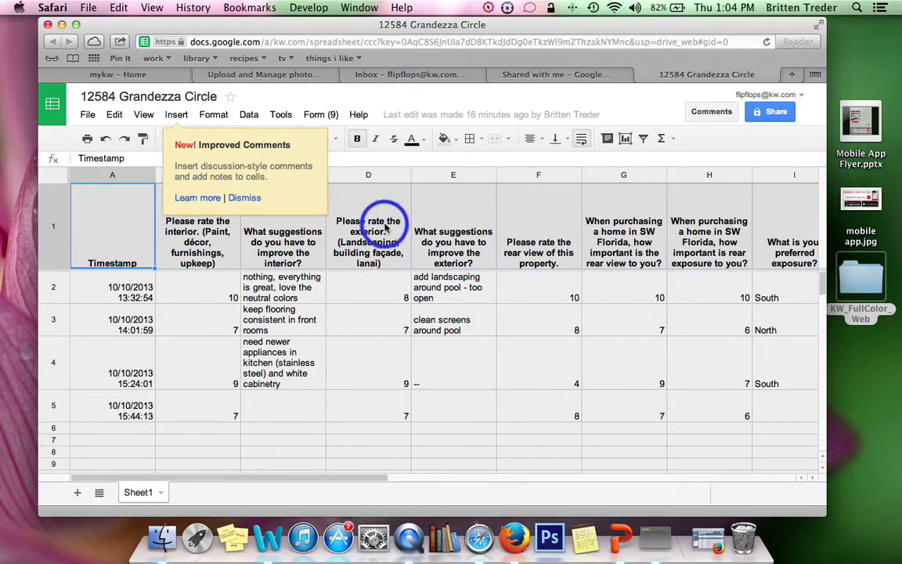
click(320, 115)
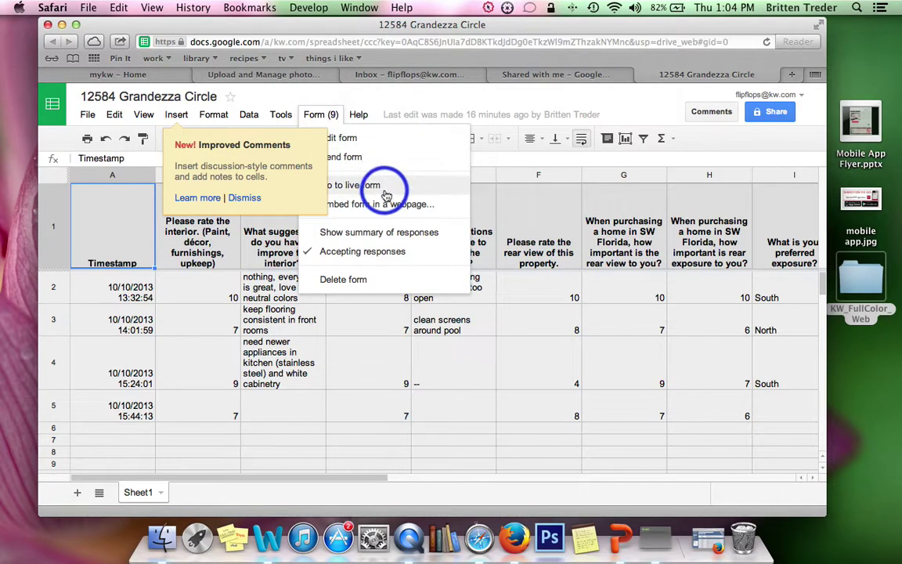
click(243, 197)
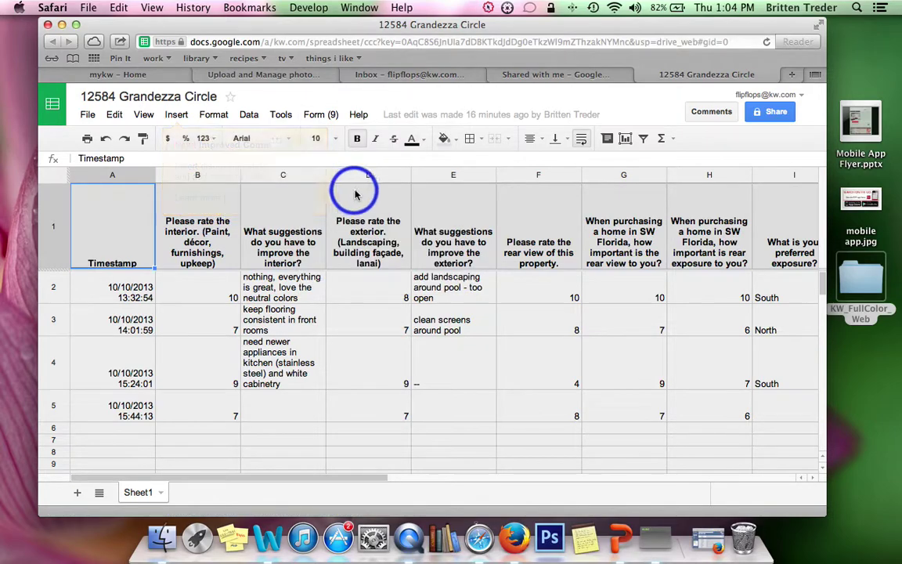
click(319, 115)
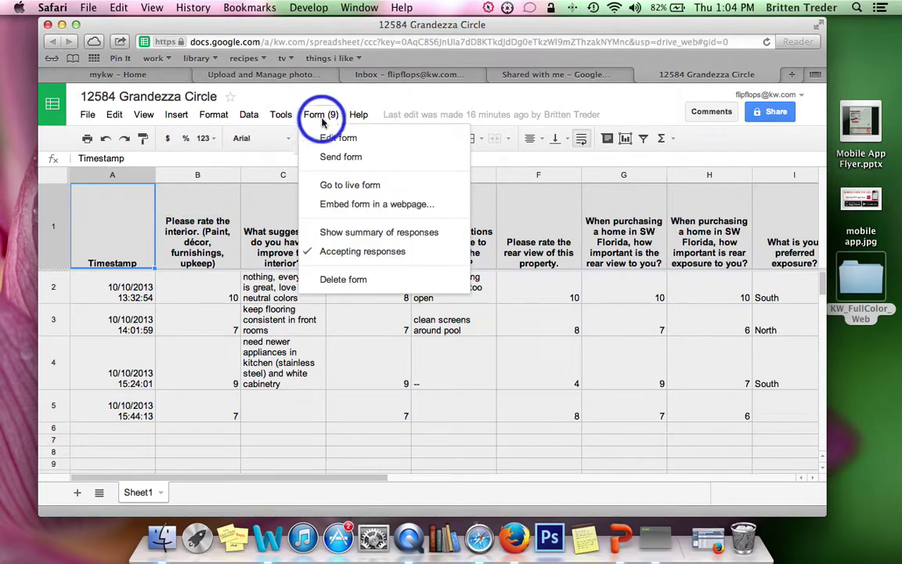
Step: Open the live Open House Evaluation form in its own tab and scroll through its questions
click(350, 186)
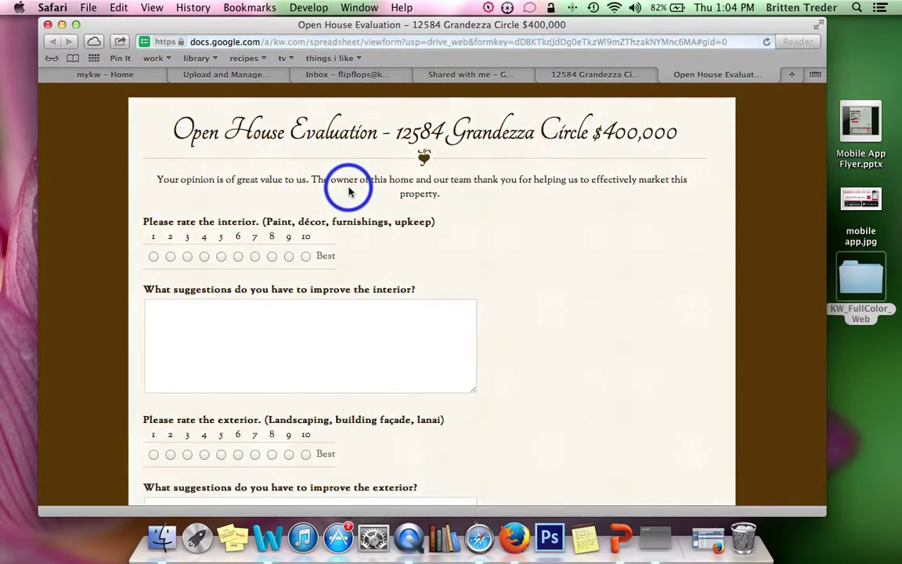
scroll(567, 267, down, 15)
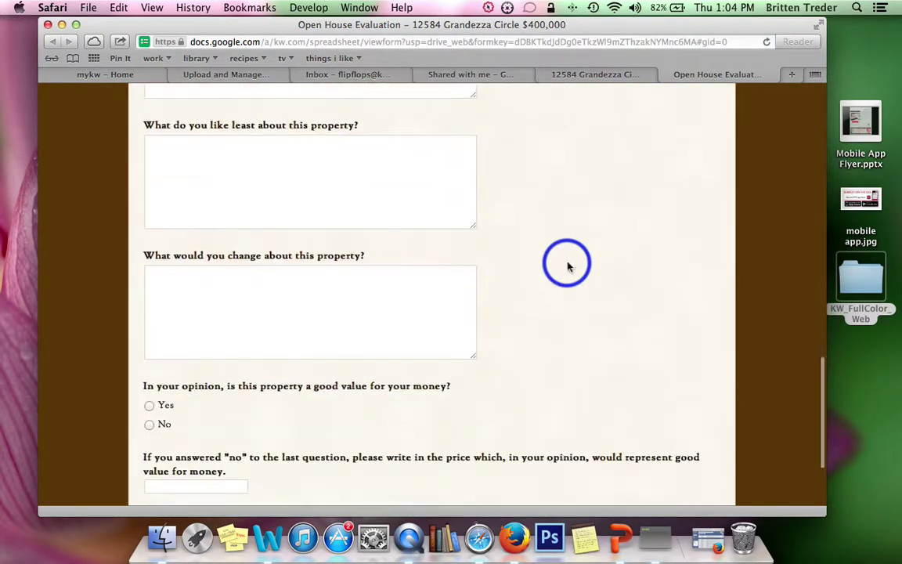
scroll(566, 264, up, 15)
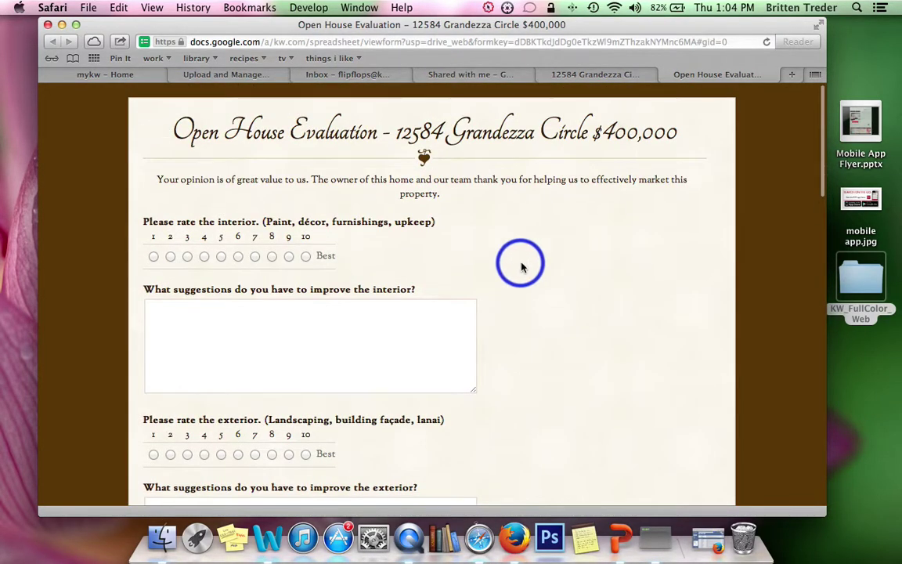
Step: Try the interior rating and suggestions box, then return to the Grandezza Circle response sheet
click(244, 338)
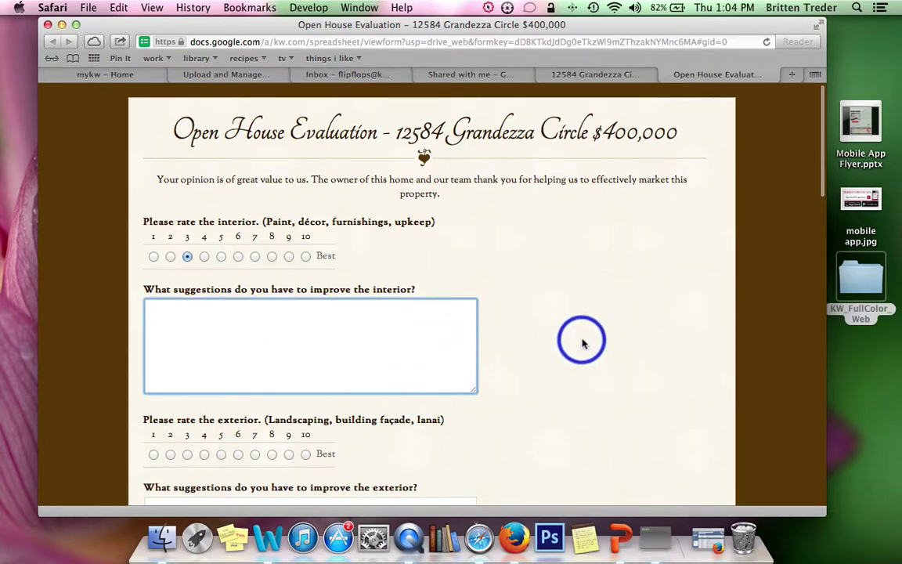
scroll(581, 342, down, 3)
click(153, 146)
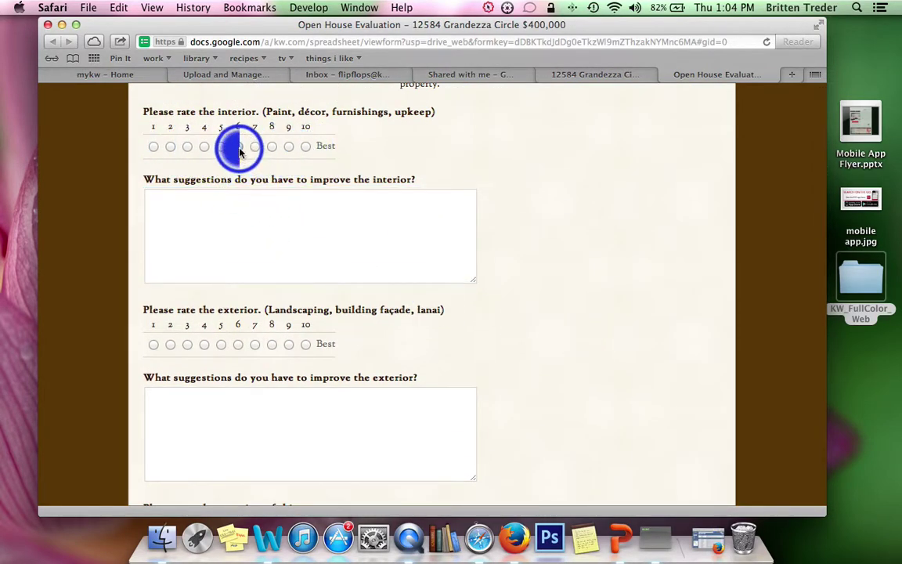
click(259, 212)
scroll(618, 290, down, 15)
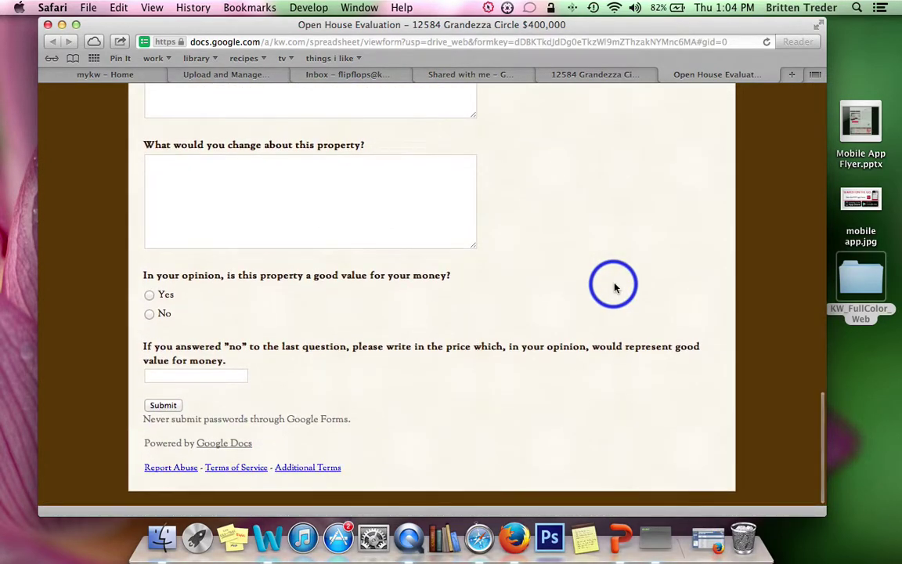
scroll(614, 288, up, 15)
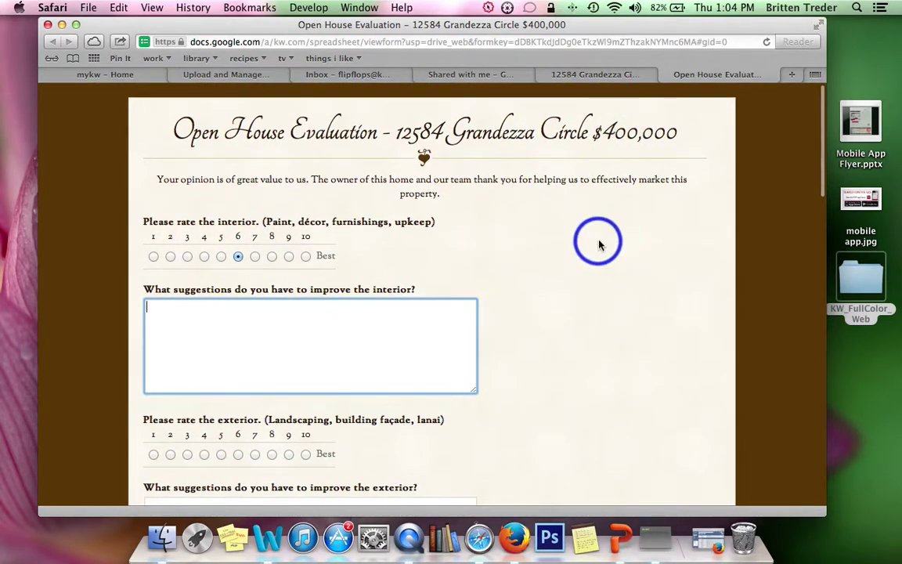
click(596, 75)
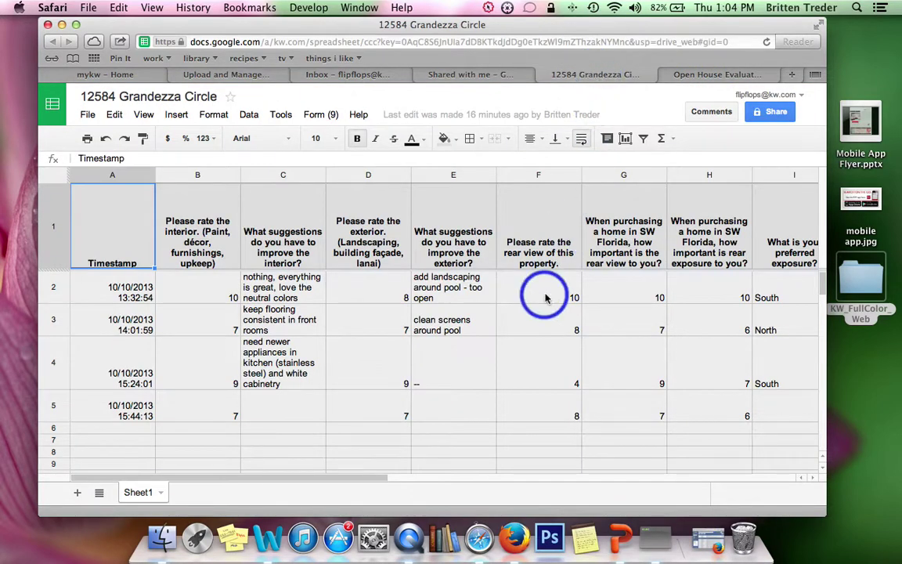
Step: Read the interior suggestion response in cell C2 and scroll the response columns sideways
click(267, 290)
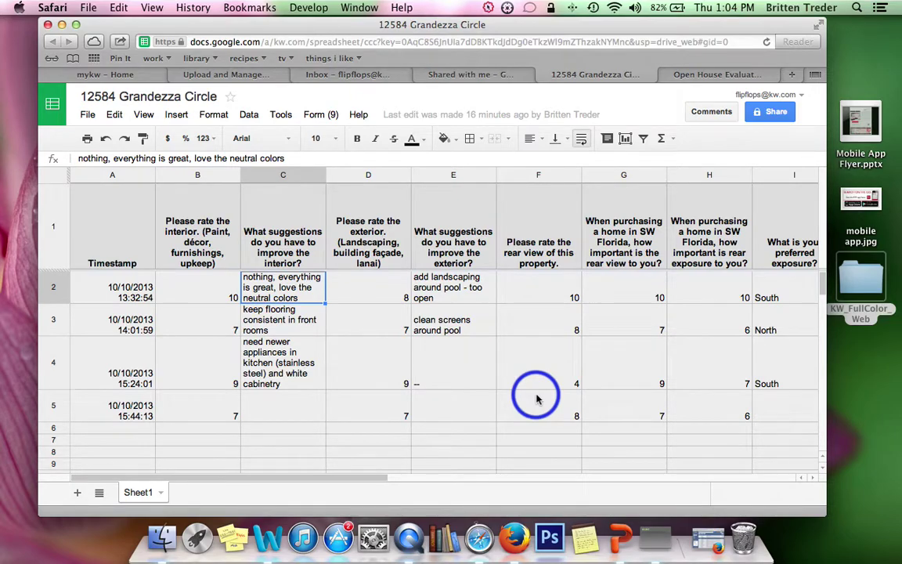
scroll(218, 303, right, 1)
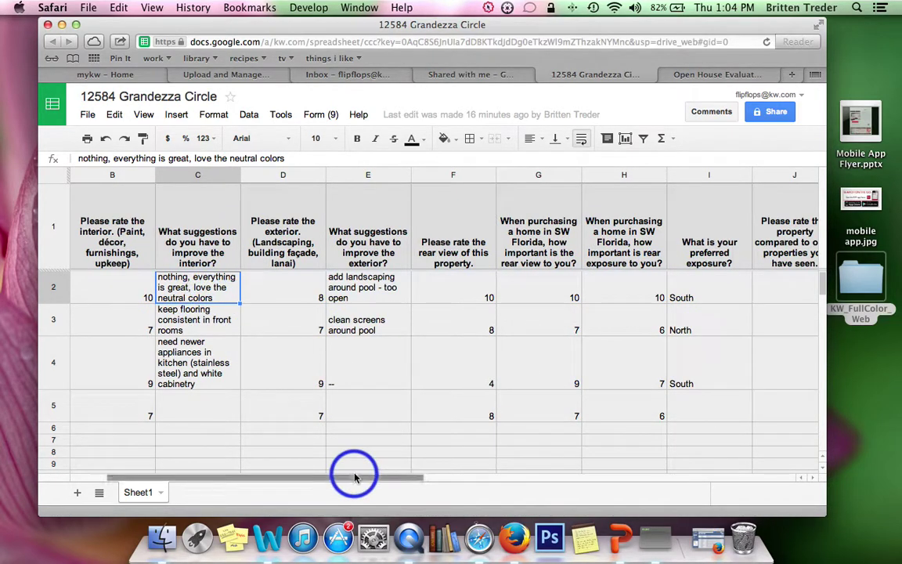
drag(356, 475, 177, 475)
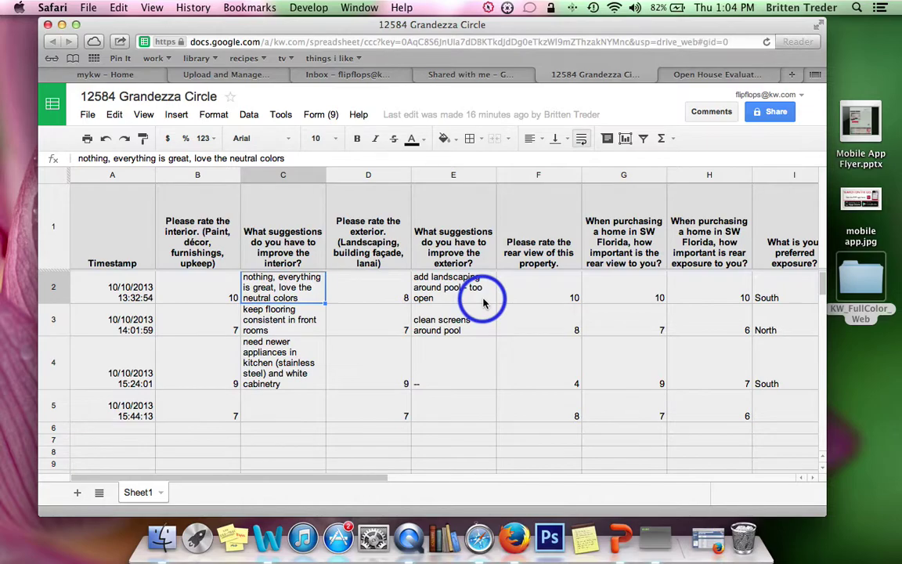
drag(397, 26, 414, 25)
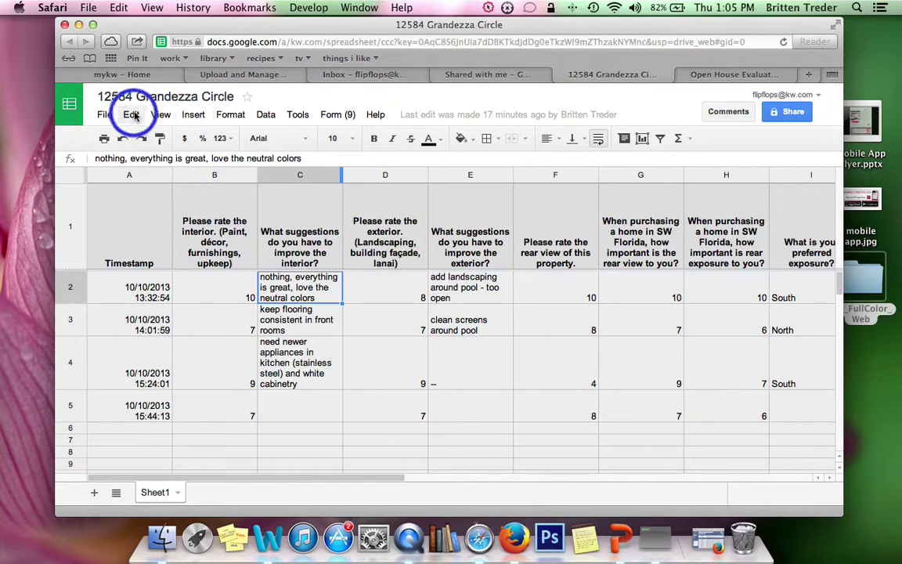
Step: Back on the live form, rate the interior 3 and focus the suggestions answer box
click(720, 79)
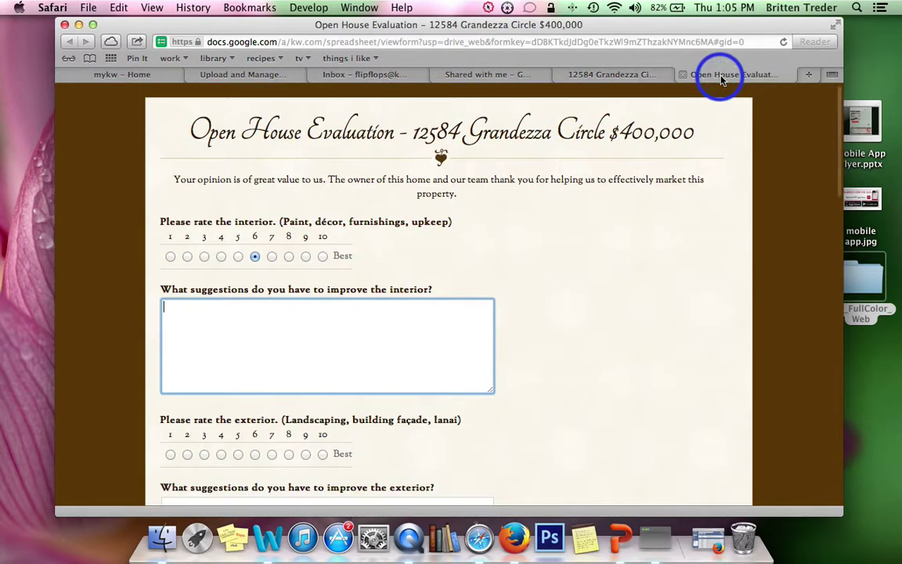
scroll(473, 380, down, 2)
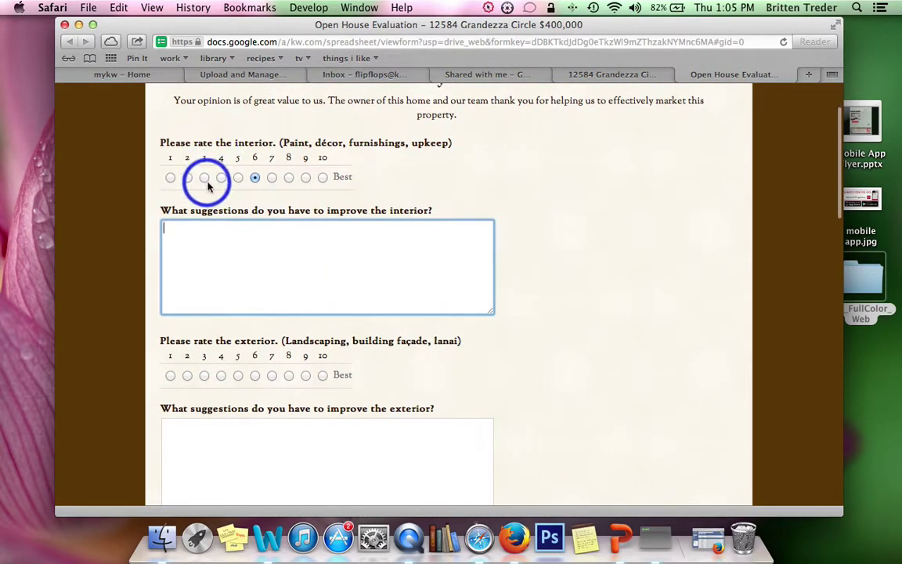
click(205, 178)
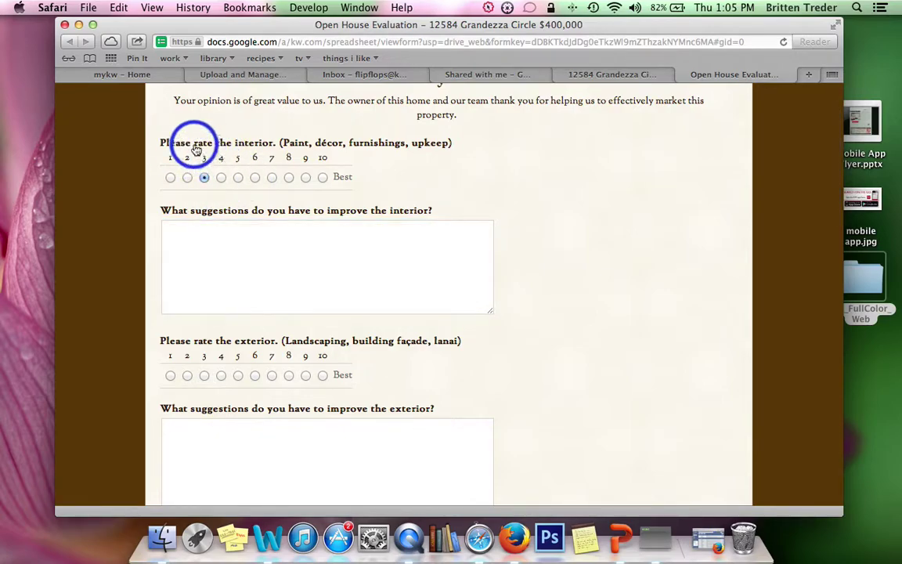
scroll(514, 336, down, 3)
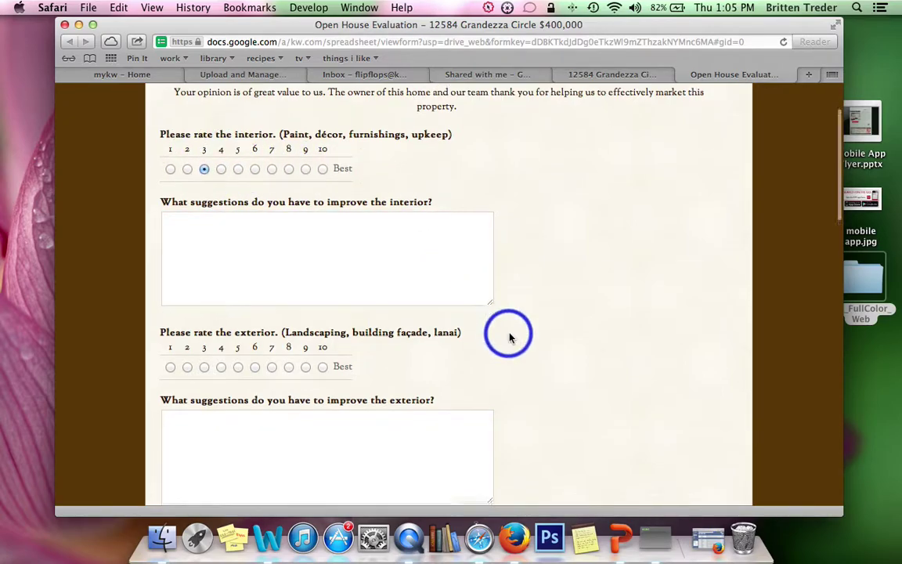
click(351, 130)
Step: Choose South as preferred exposure without submitting, then return to the Shared with me list
scroll(586, 356, down, 10)
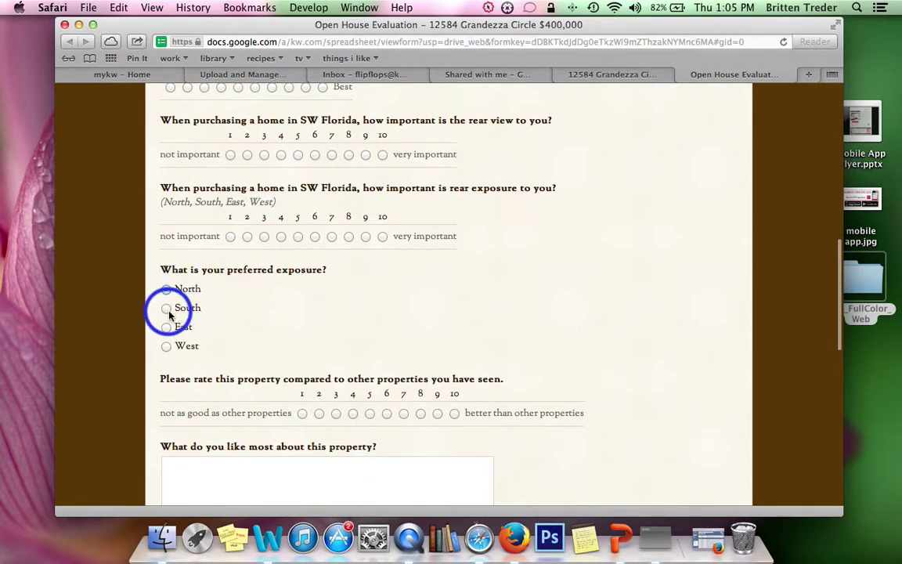
click(167, 309)
scroll(469, 392, down, 14)
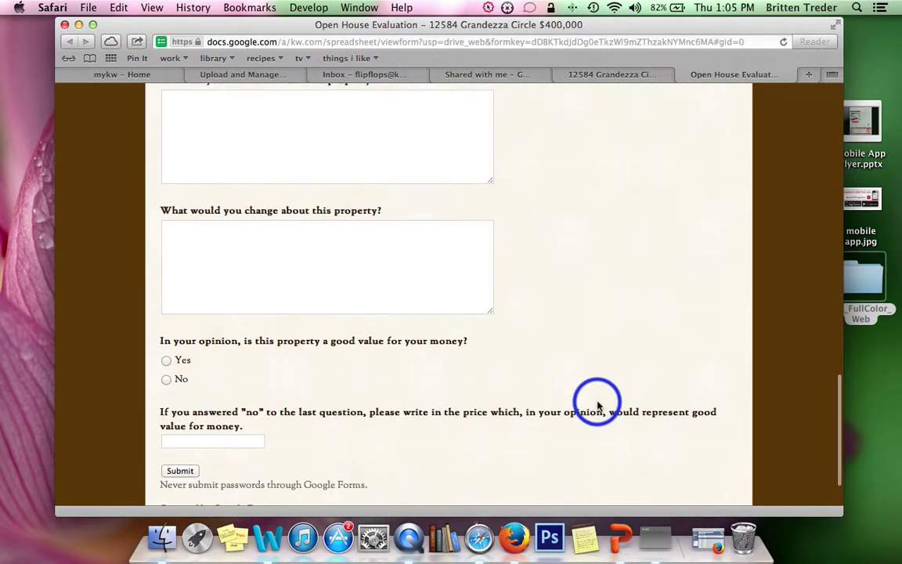
scroll(596, 403, down, 2)
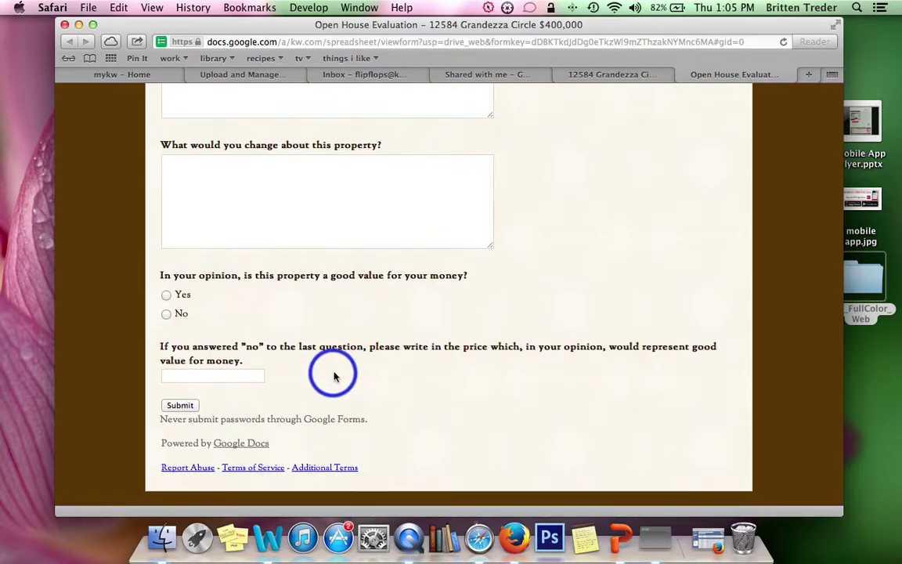
scroll(334, 376, up, 20)
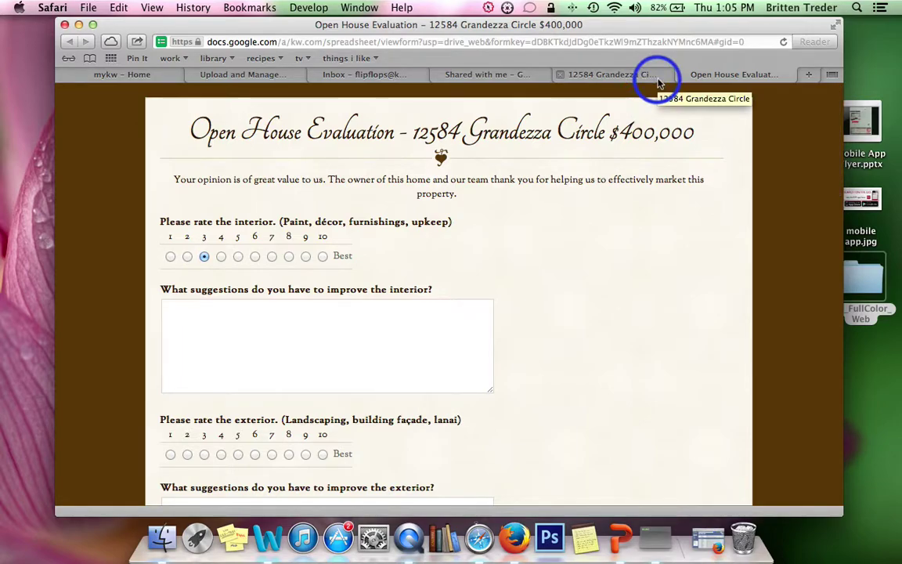
click(489, 74)
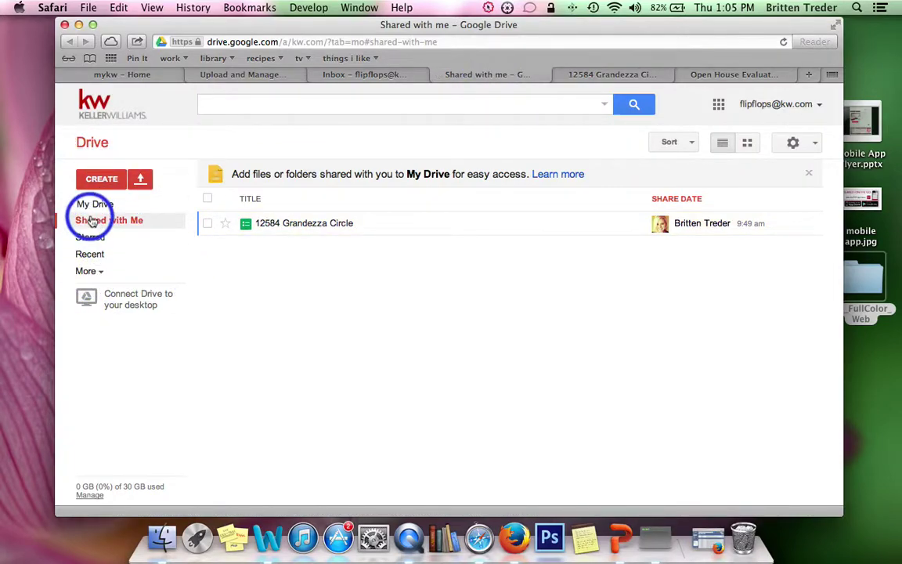